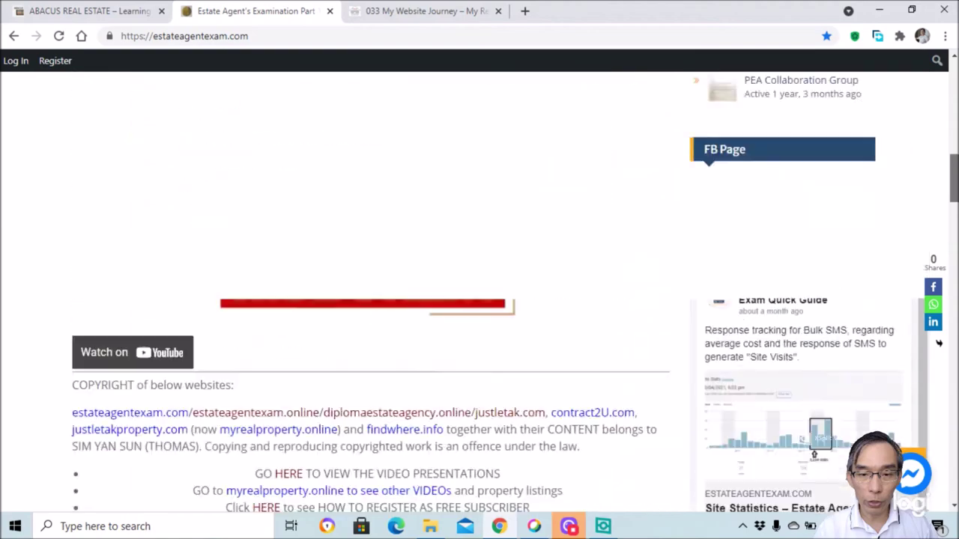
# Look through the public home page, from its header and introductory video to the Part 1 and Part 2 subject lists
pyautogui.scroll(-15, 938, 343)
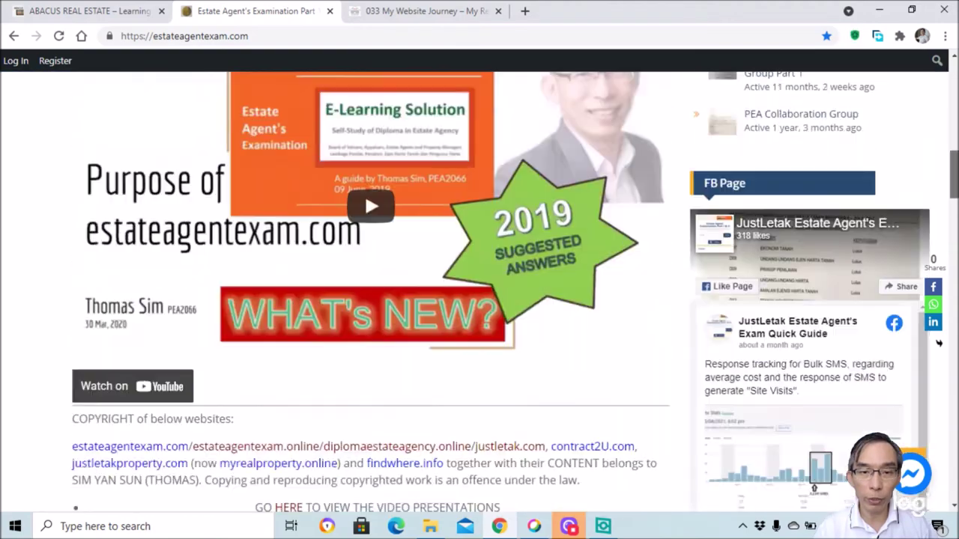
pyautogui.scroll(-12, 939, 343)
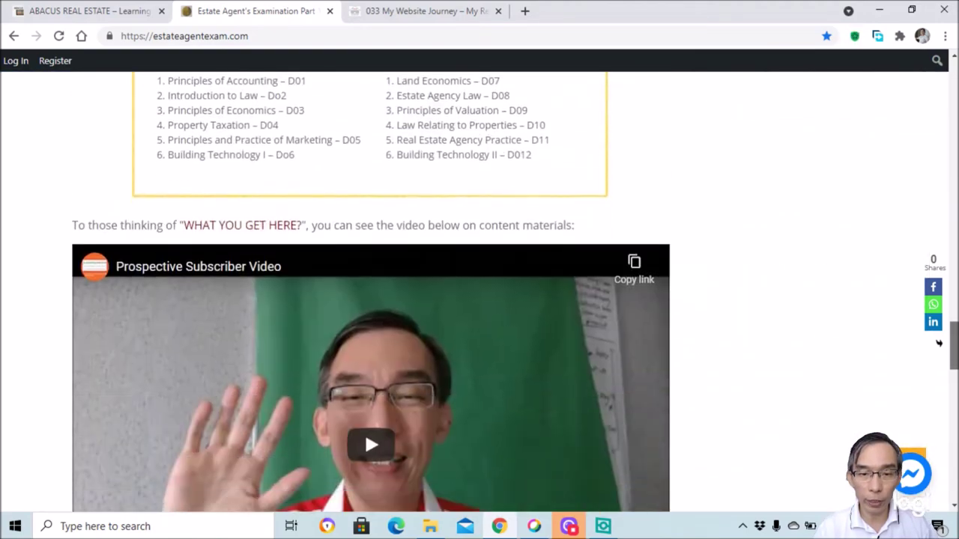
pyautogui.scroll(20, 938, 343)
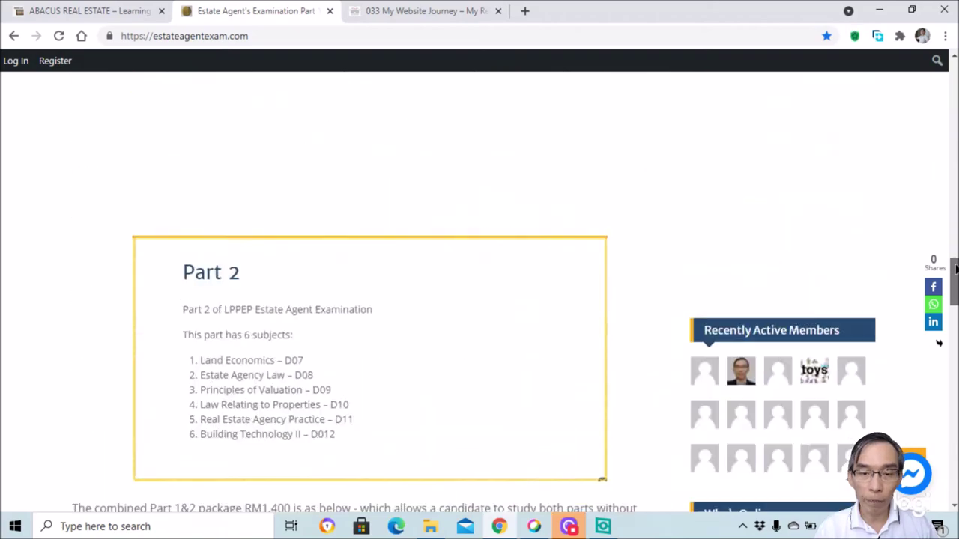
pyautogui.scroll(3, 956, 131)
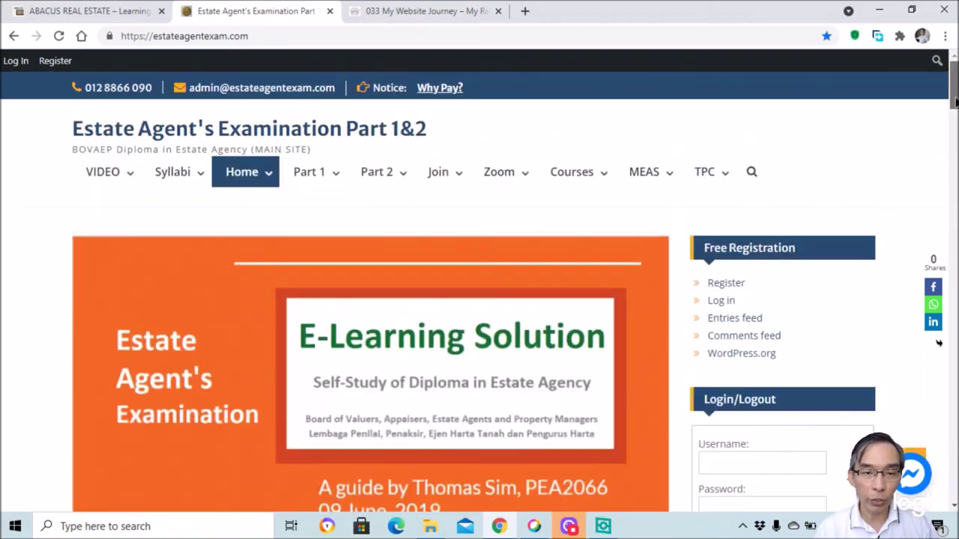
pyautogui.moveTo(102, 172)
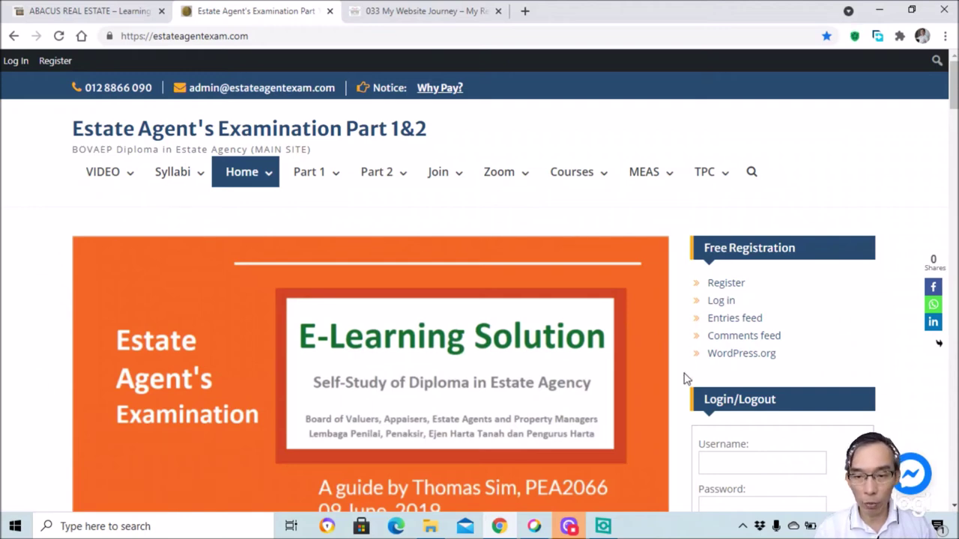
pyautogui.moveTo(954, 83); pyautogui.dragTo(953, 92)
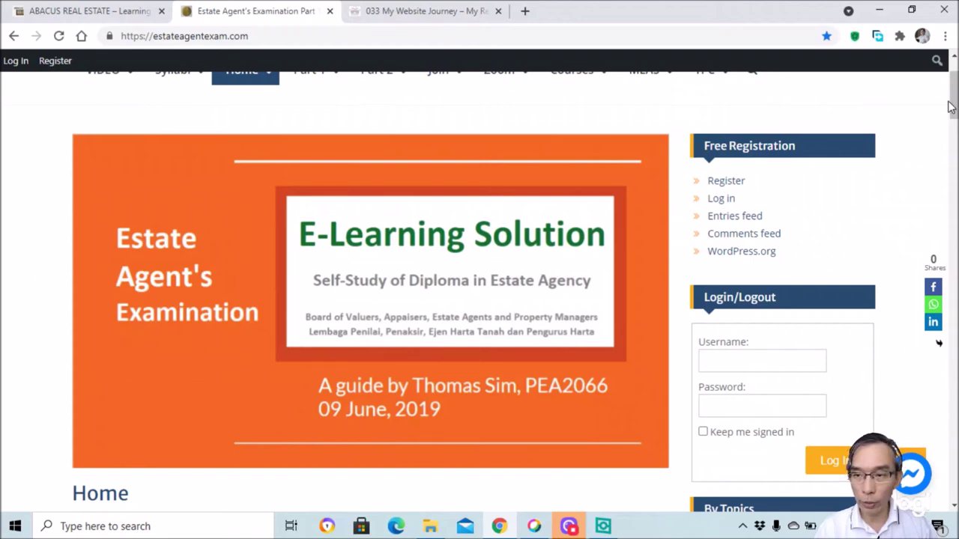
pyautogui.moveTo(950, 107); pyautogui.dragTo(949, 111)
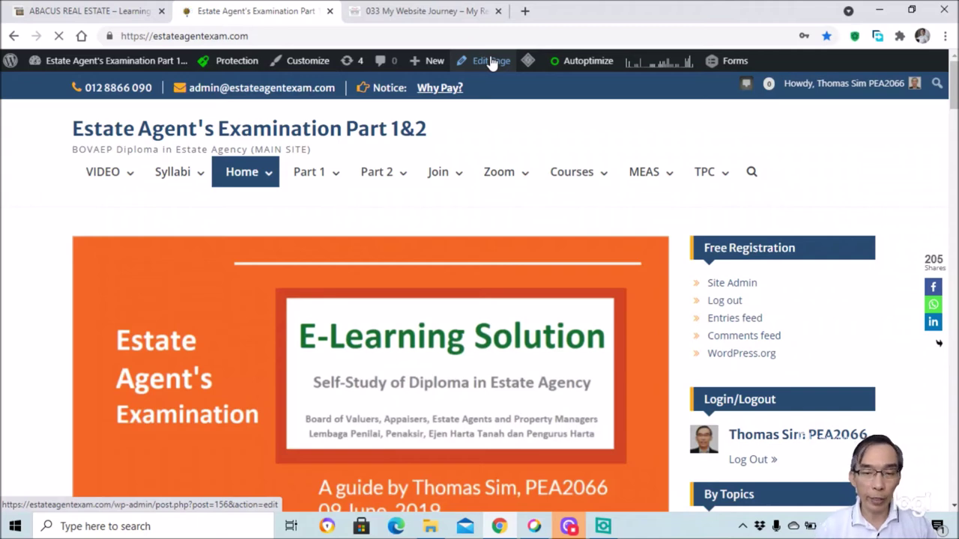
# Open the Home page for editing and look through its introductory video and copyright text
pyautogui.click(491, 62)
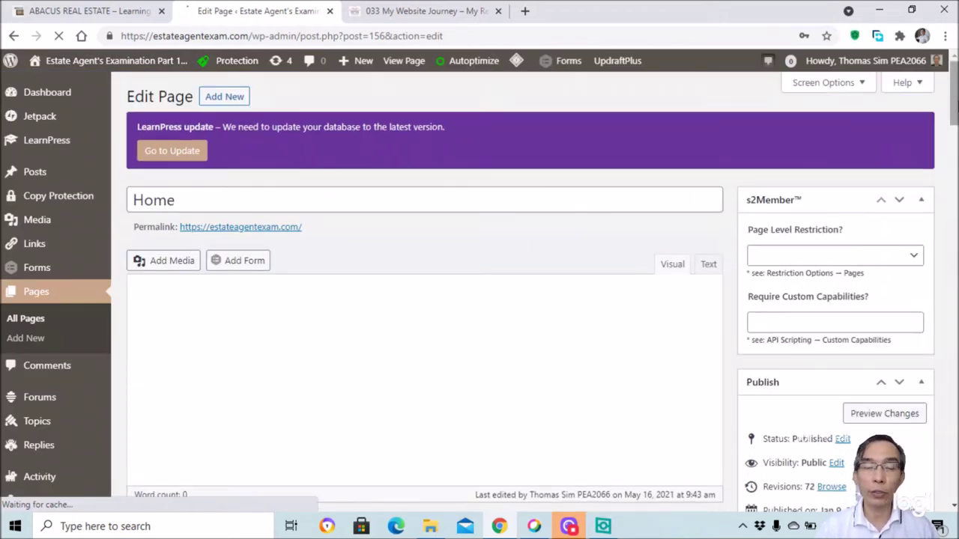
pyautogui.moveTo(956, 99); pyautogui.dragTo(956, 123)
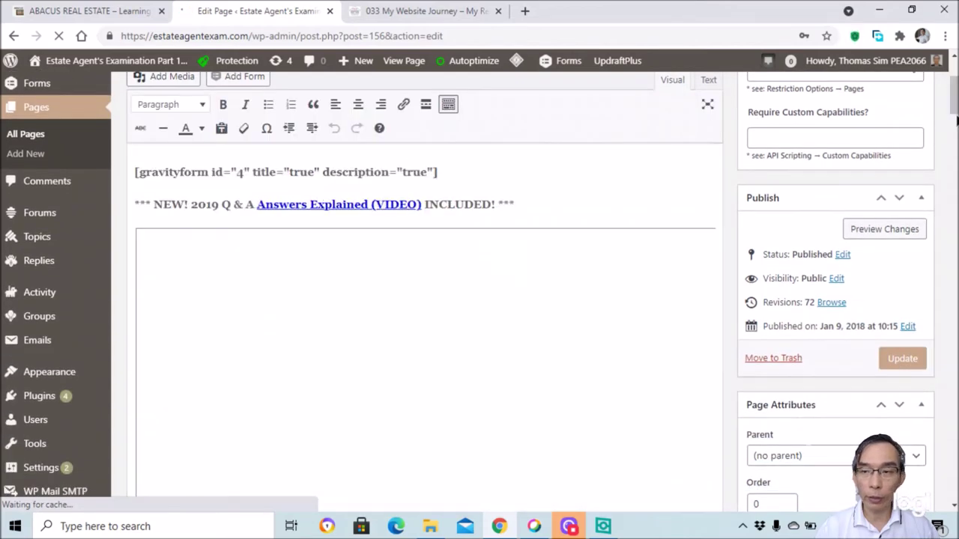
pyautogui.scroll(-4, 956, 105)
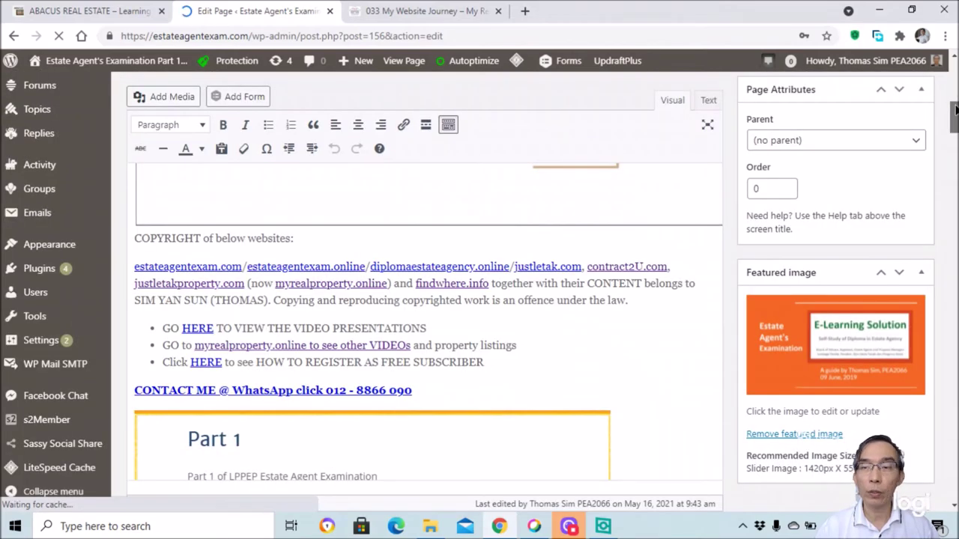
pyautogui.scroll(4, 956, 90)
pyautogui.scroll(1, 542, 388)
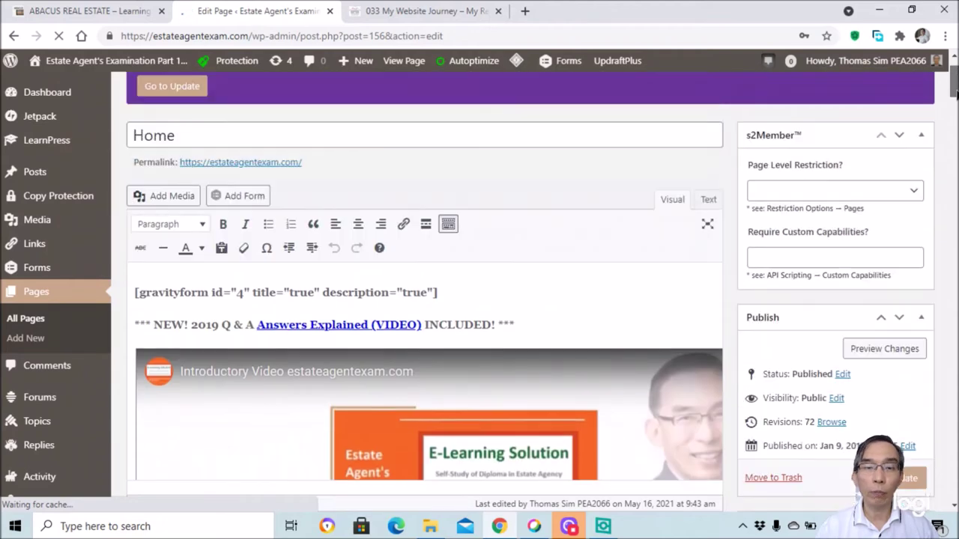
pyautogui.click(490, 376)
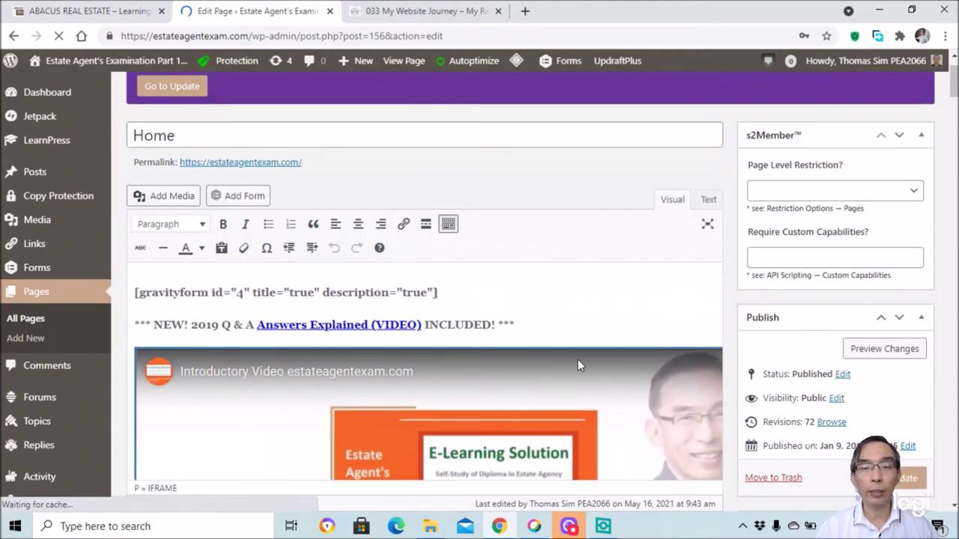
pyautogui.scroll(-4, 468, 258)
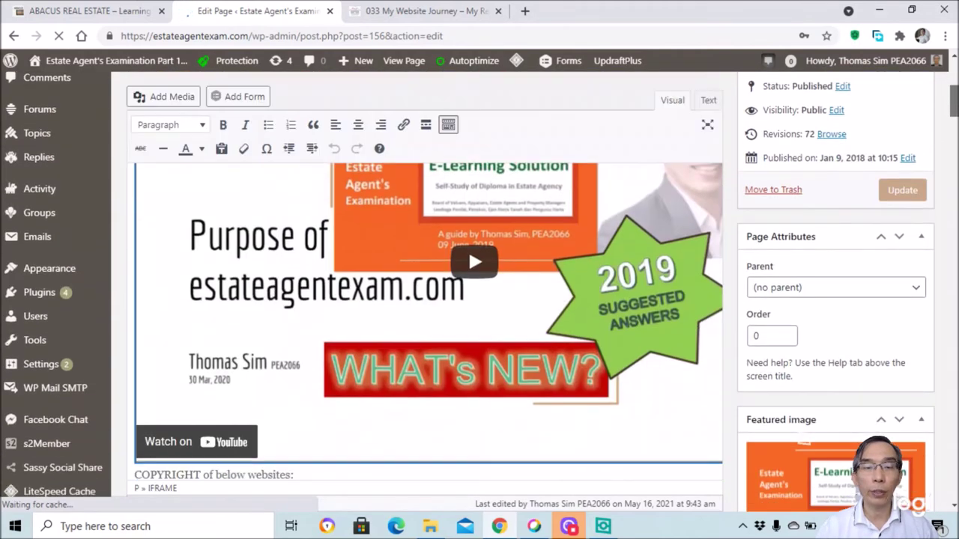
pyautogui.scroll(1, 468, 278)
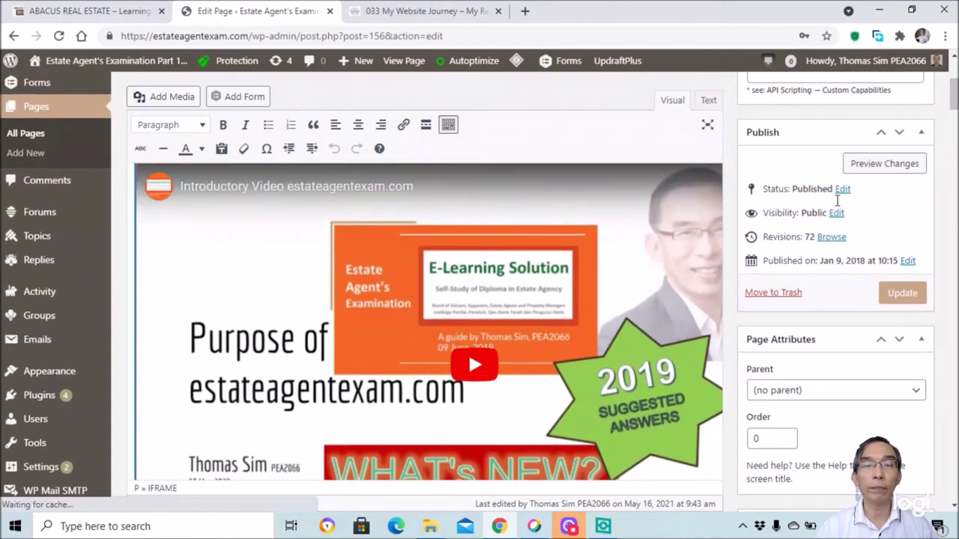
pyautogui.scroll(1, 468, 350)
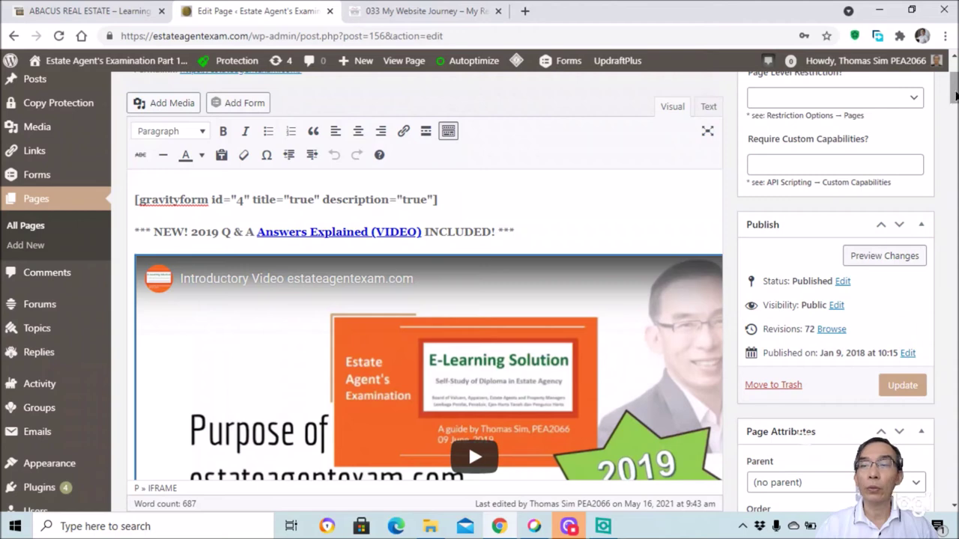
pyautogui.scroll(-3, 949, 114)
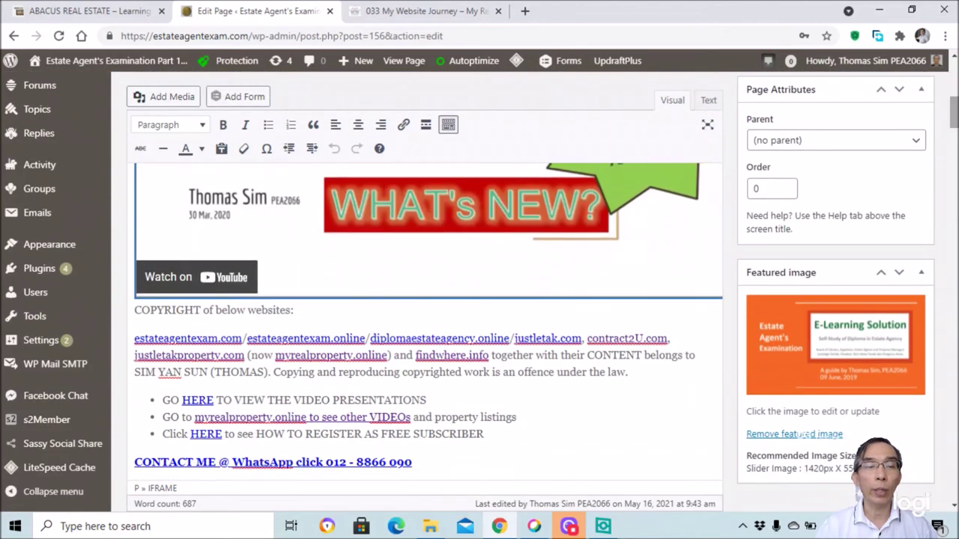
# Insert Site-Statistics-Bar-Chart-Week-later.png from the media library on a new line below "COPYRIGHT of below websites:"
pyautogui.click(330, 316)
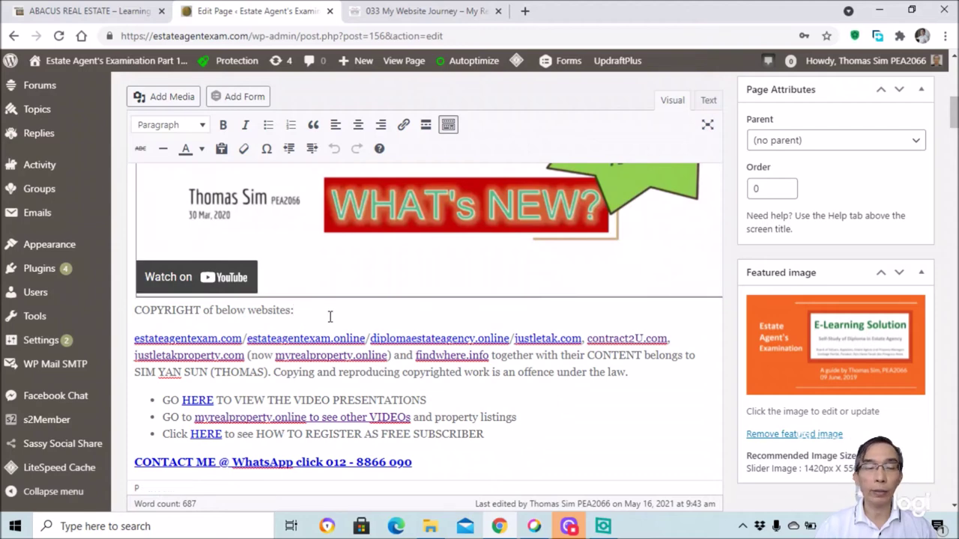
pyautogui.press('Return')
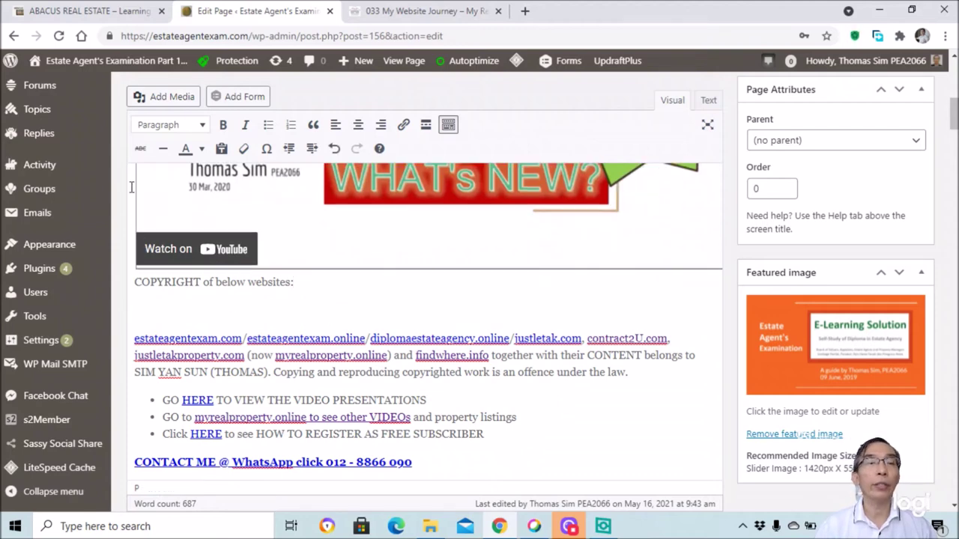
pyautogui.click(170, 96)
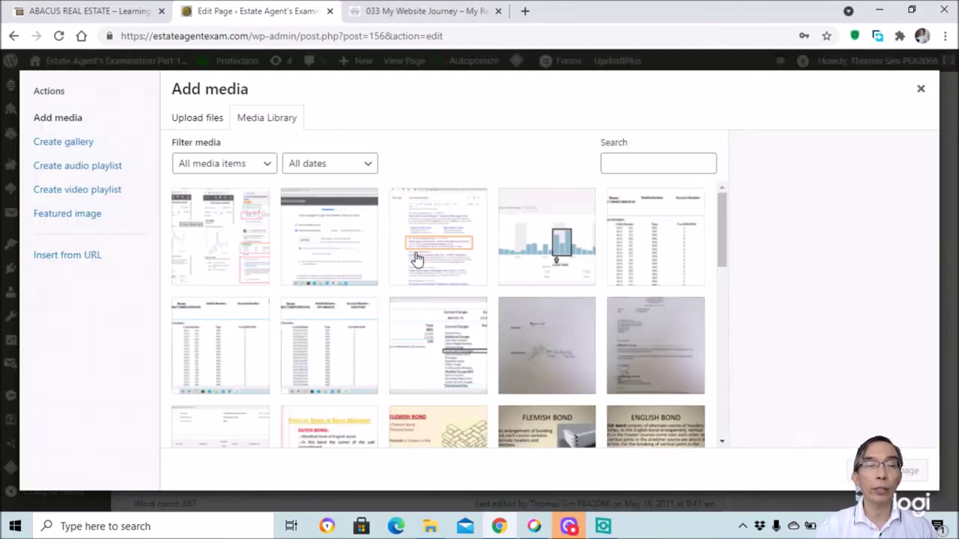
pyautogui.click(570, 279)
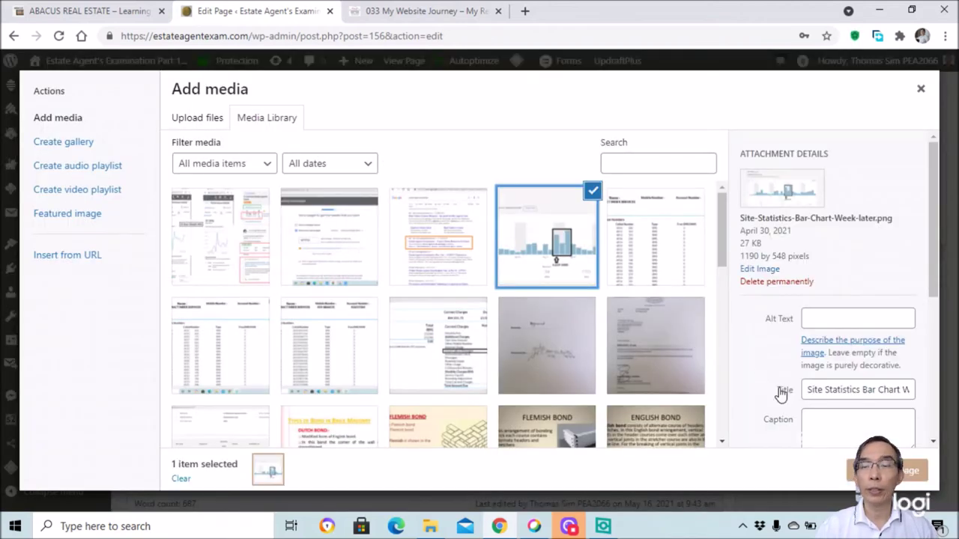
pyautogui.click(891, 471)
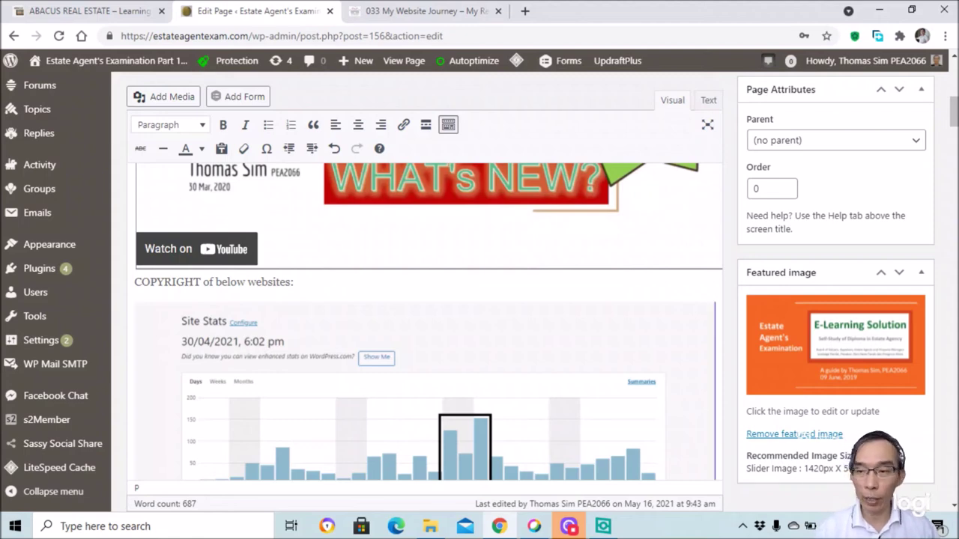
# Update the Home page and view the inserted statistics chart on the live site
pyautogui.scroll(3, 916, 234)
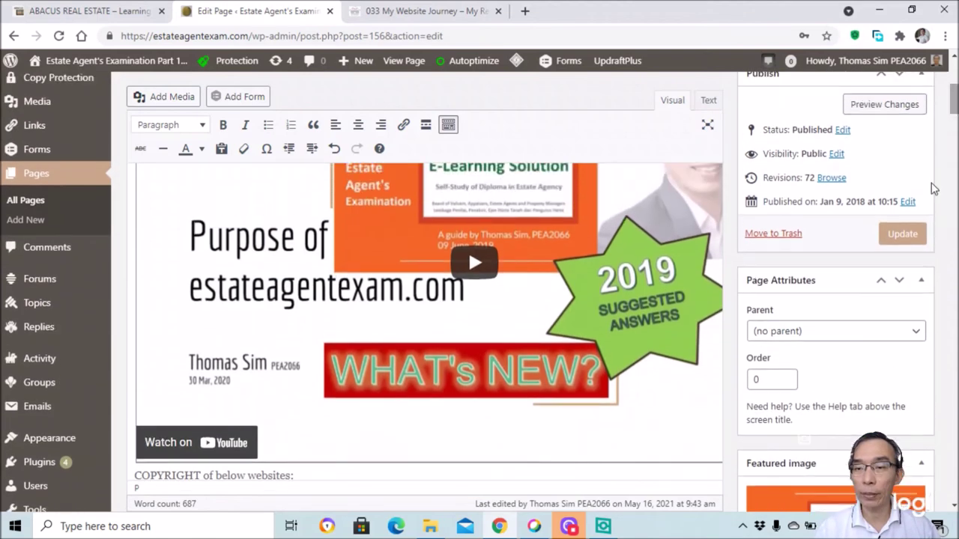
pyautogui.click(917, 234)
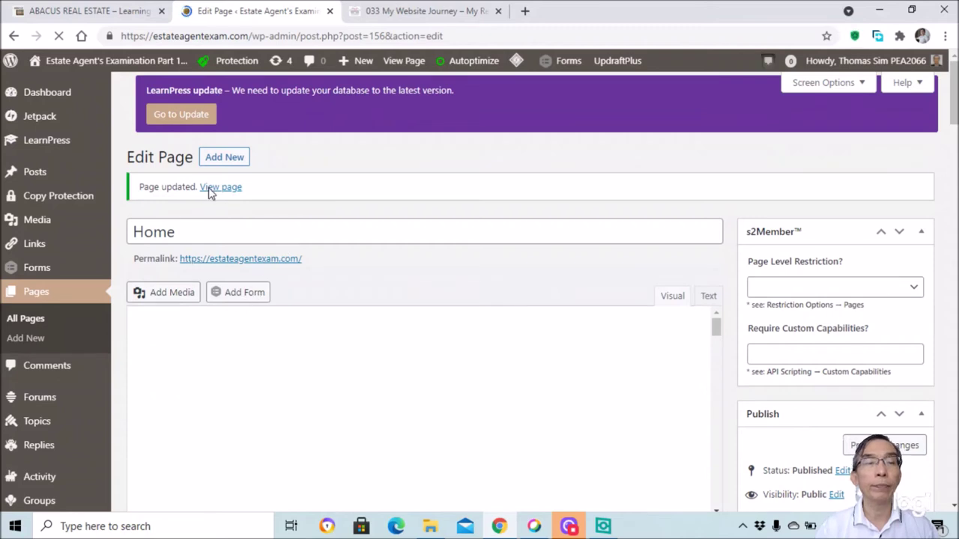
pyautogui.click(220, 189)
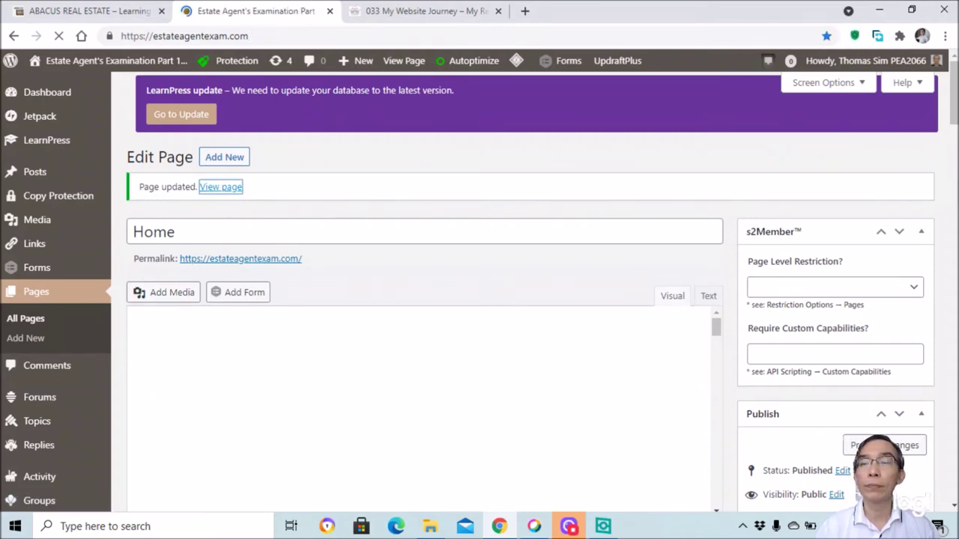
pyautogui.scroll(-4, 480, 300)
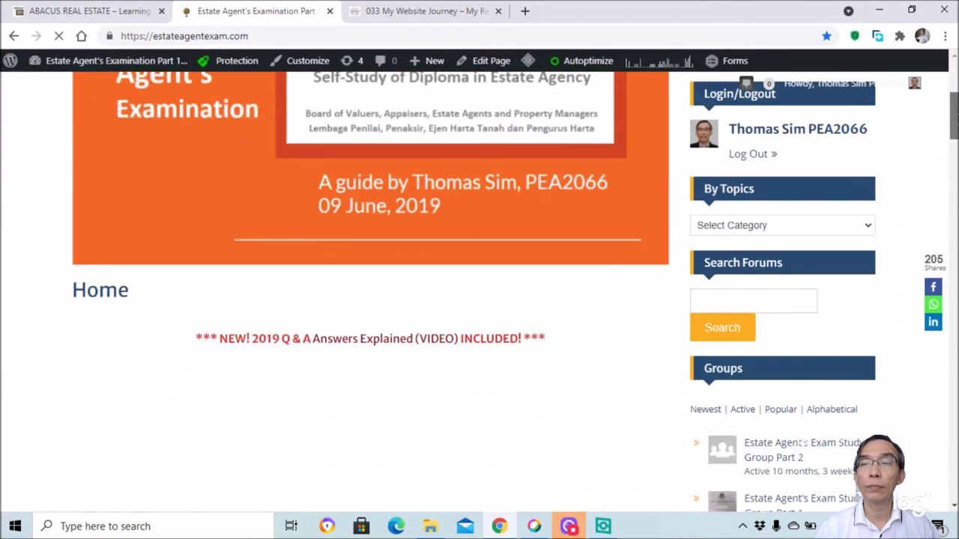
pyautogui.scroll(-3, 480, 300)
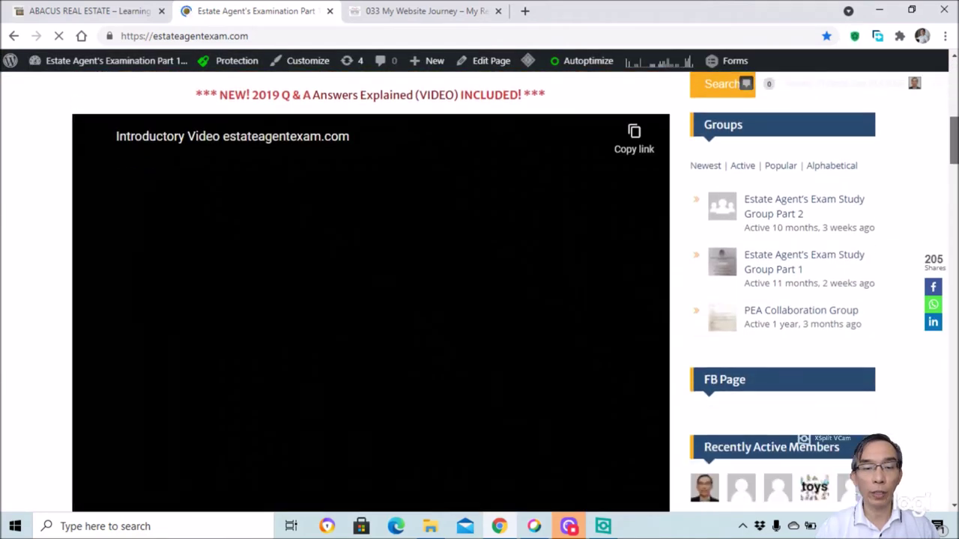
pyautogui.scroll(-8, 364, 120)
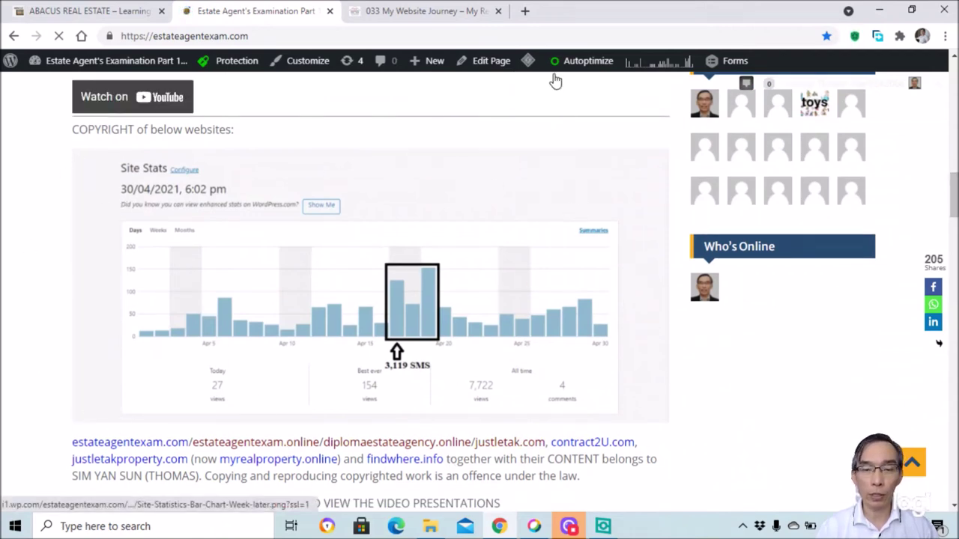
# Reopen the Home page for editing, remove the Site Stats chart below the copyright line and update the page
pyautogui.click(488, 65)
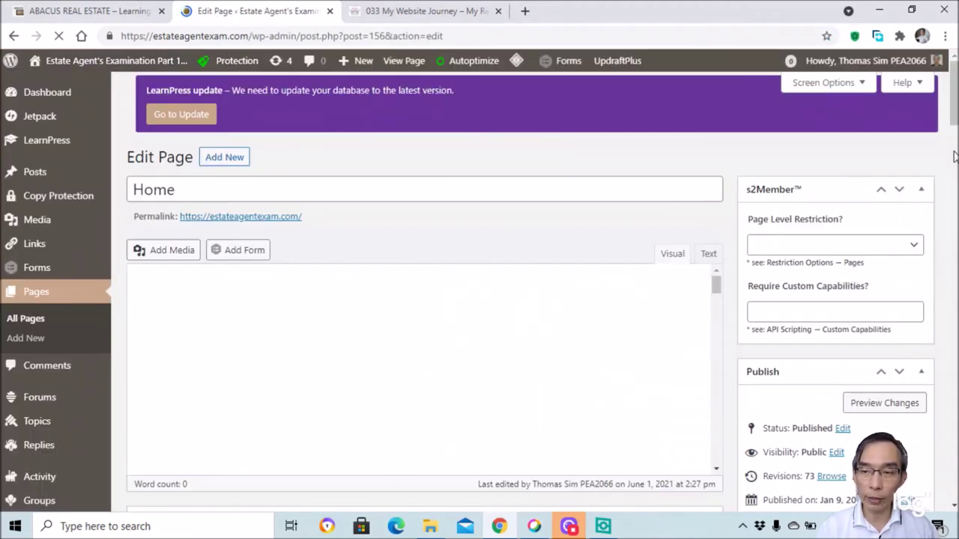
pyautogui.moveTo(954, 91); pyautogui.dragTo(956, 157)
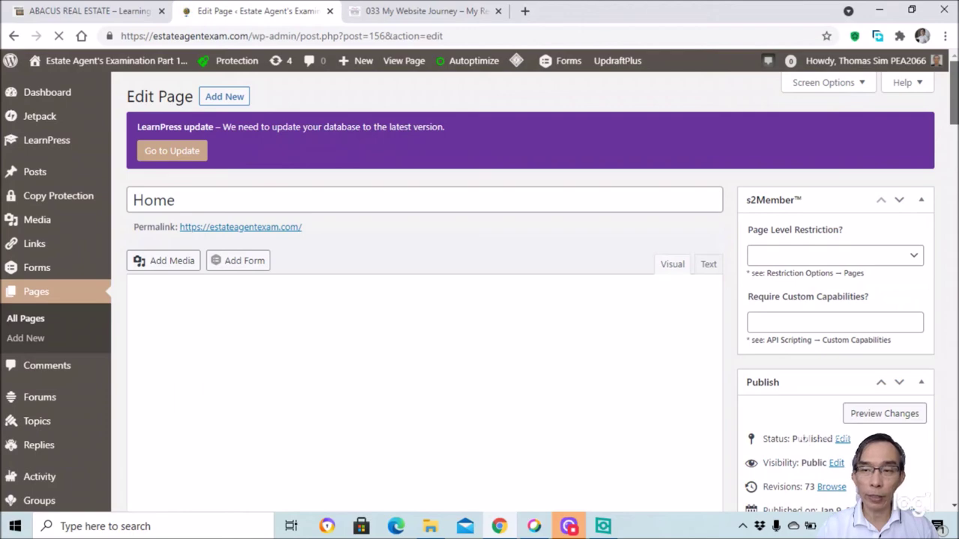
pyautogui.moveTo(955, 101)
pyautogui.mouseDown()
pyautogui.moveTo(955, 144)
pyautogui.moveTo(955, 90)
pyautogui.mouseUp()
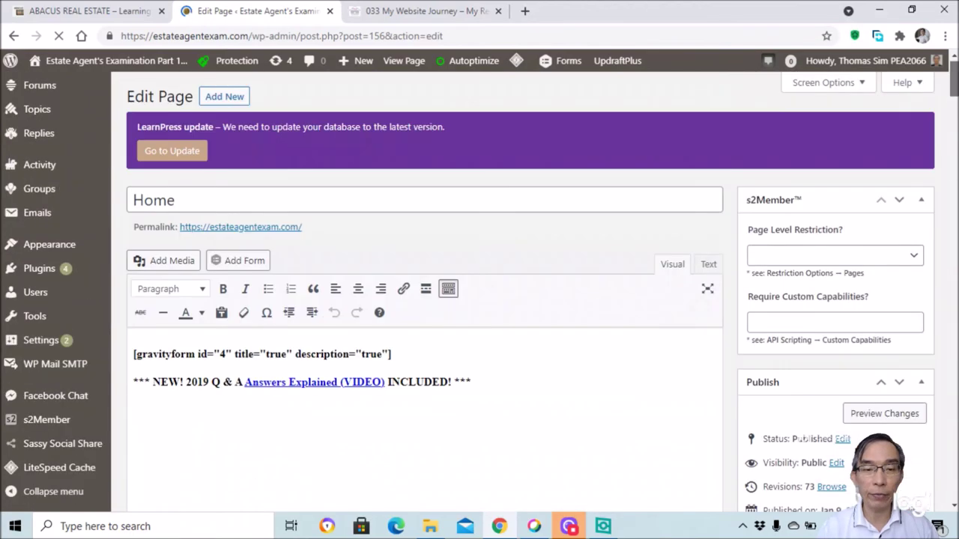
pyautogui.moveTo(955, 82); pyautogui.dragTo(955, 120)
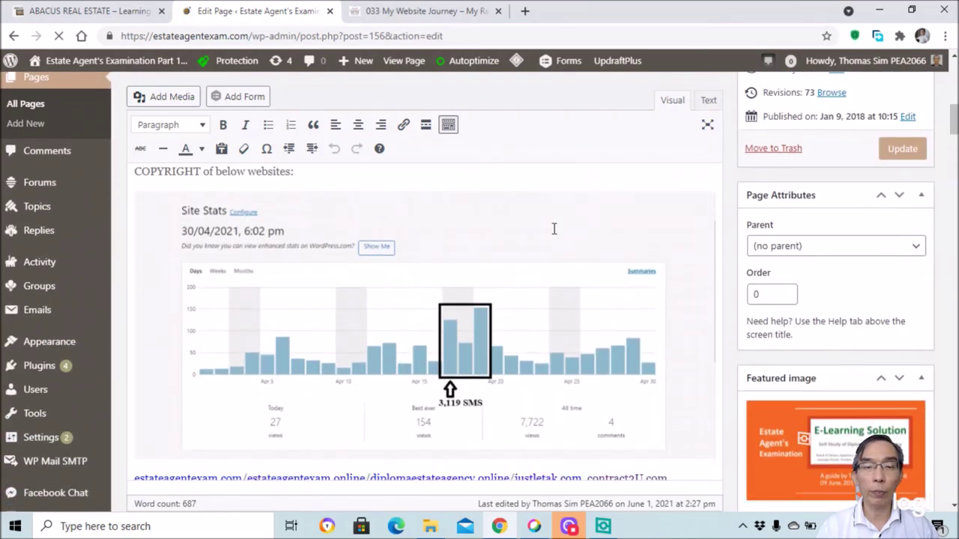
pyautogui.click(552, 230)
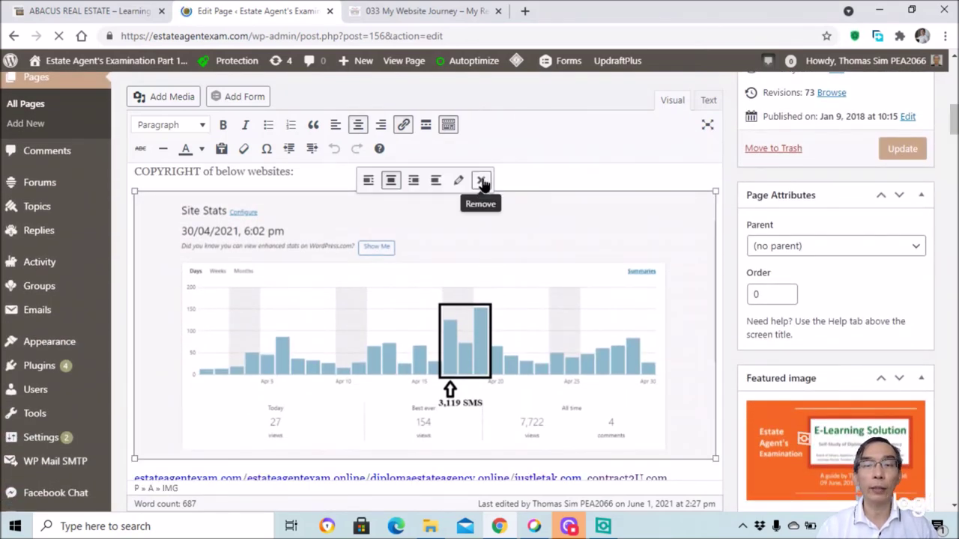
pyautogui.click(482, 181)
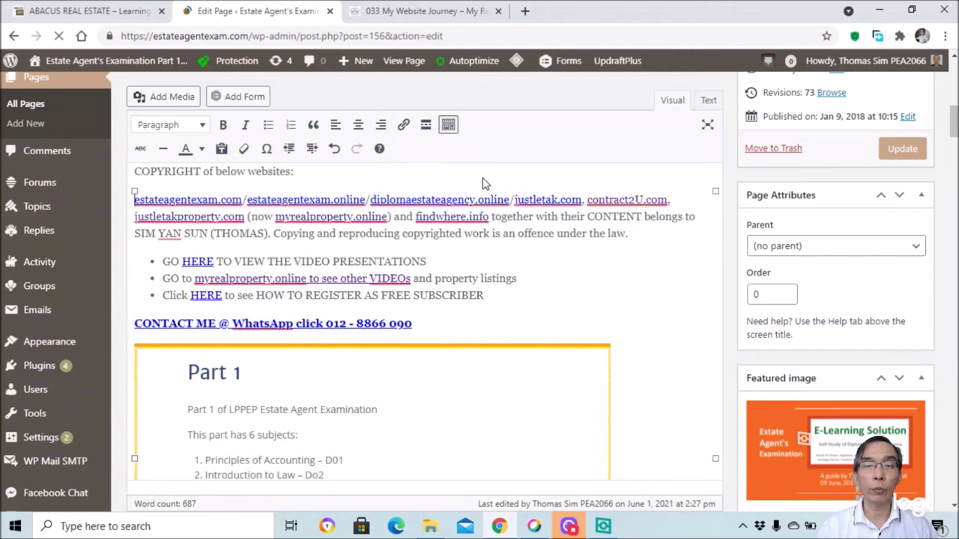
pyautogui.click(917, 147)
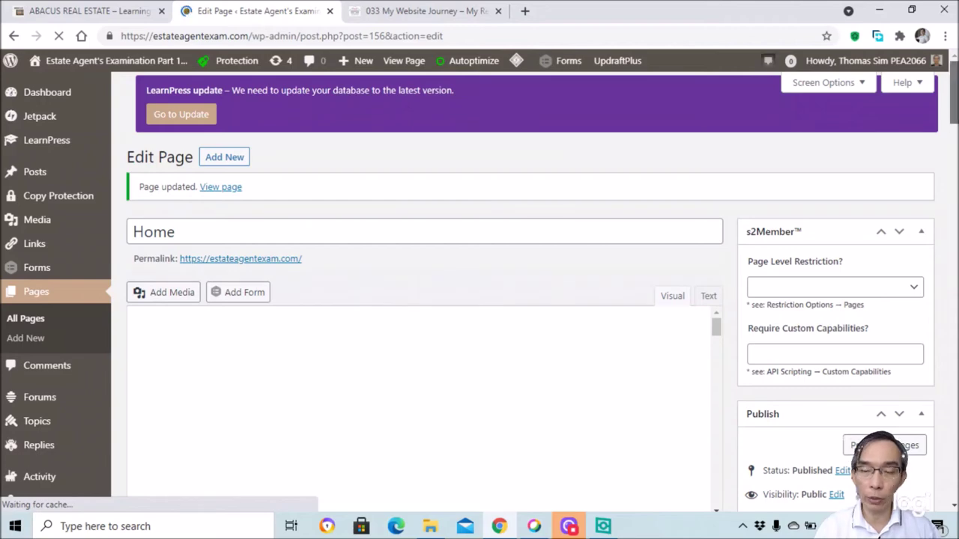
pyautogui.scroll(-3, 479, 292)
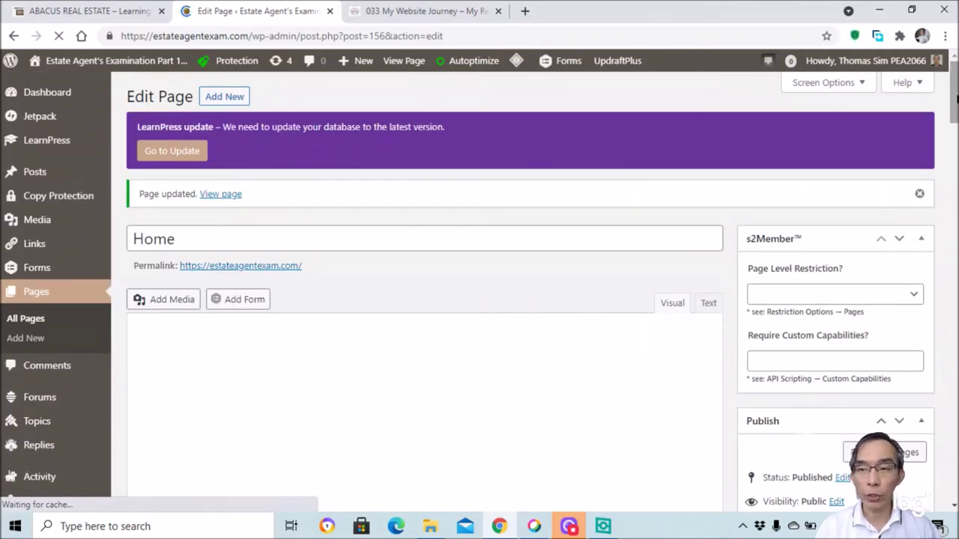
# Look through the updated Home page content in the editor, including the copyright text and the Part 1 subject list
pyautogui.scroll(-5, 956, 90)
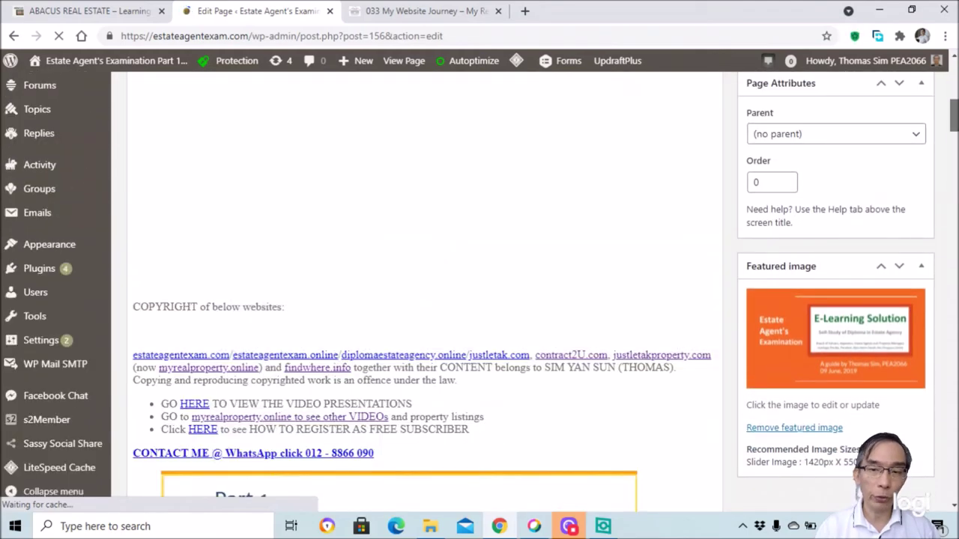
pyautogui.scroll(-1, 433, 283)
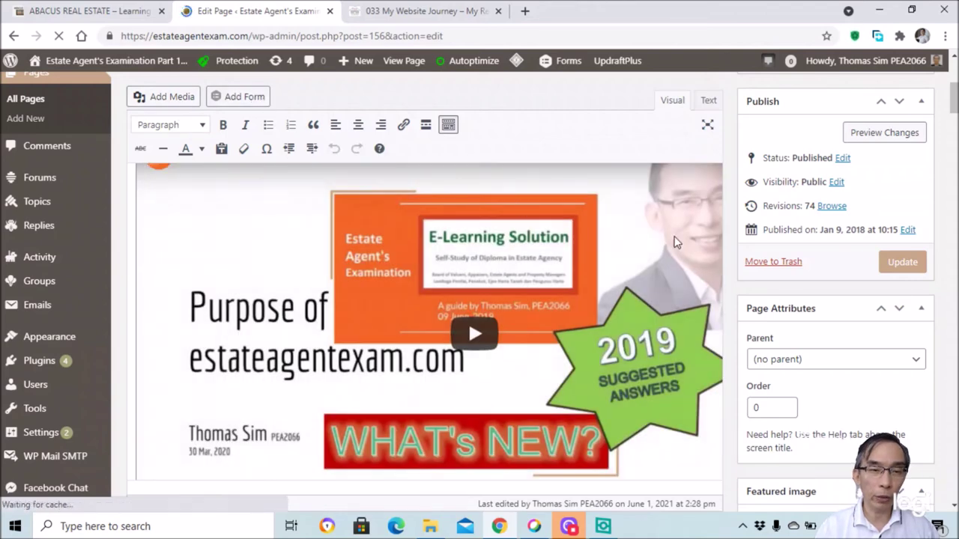
pyautogui.scroll(-2, 428, 322)
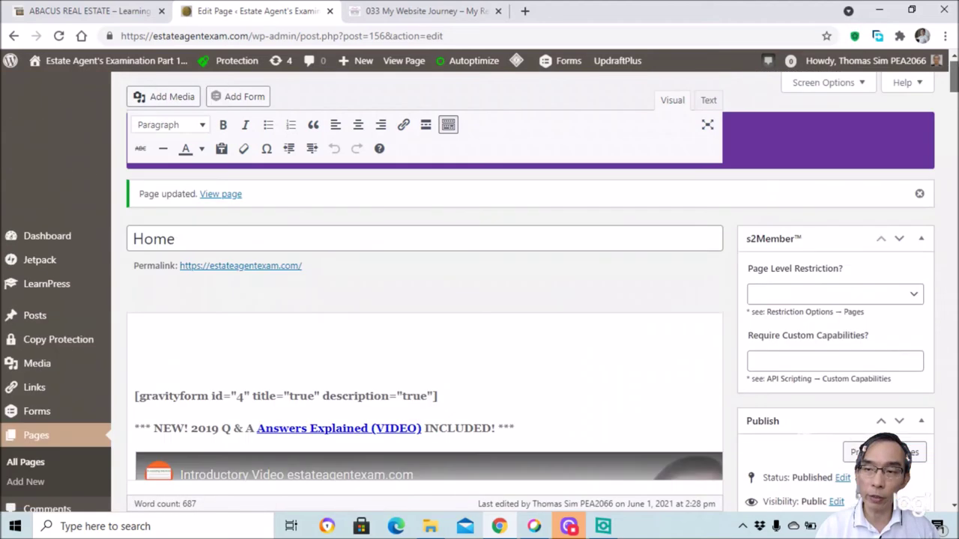
pyautogui.moveTo(953, 95); pyautogui.dragTo(953, 64)
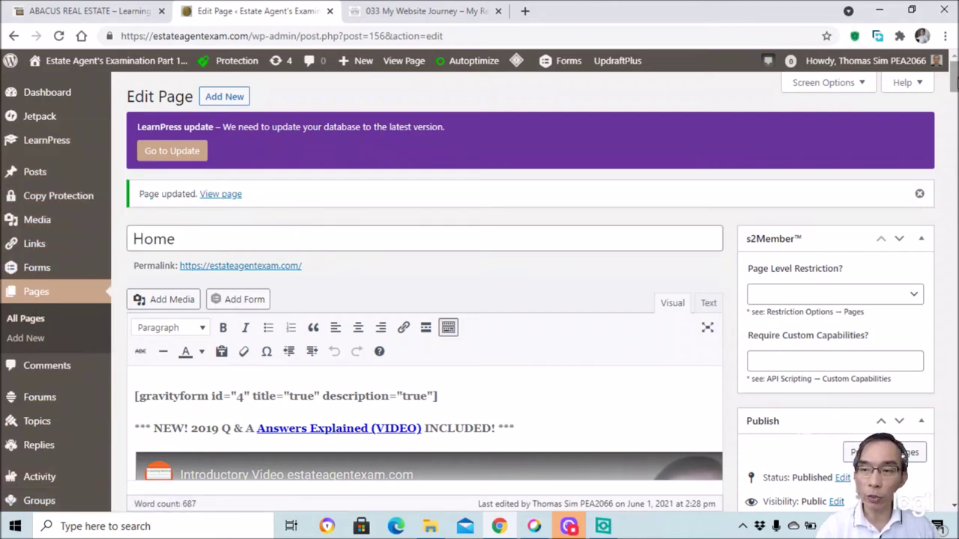
pyautogui.scroll(-5, 953, 79)
pyautogui.scroll(-3, 425, 277)
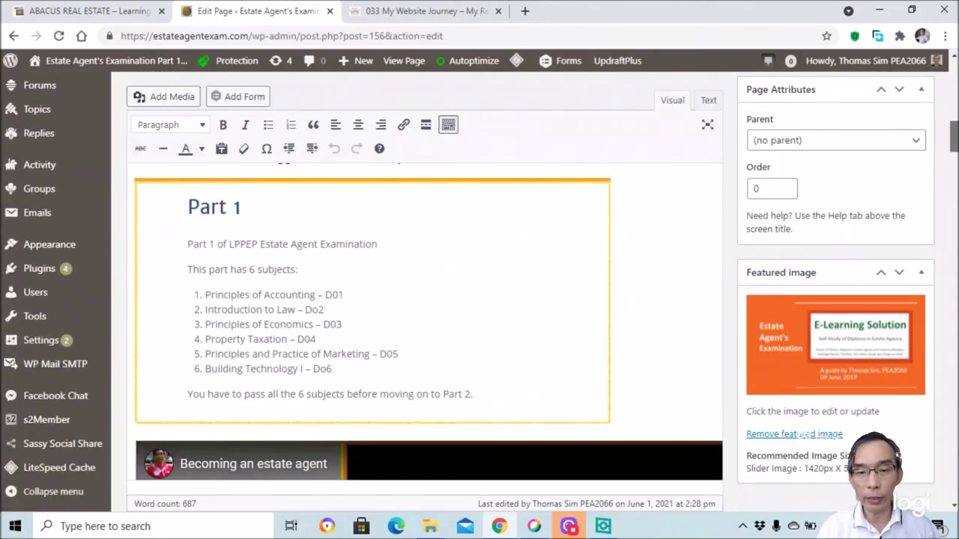
pyautogui.scroll(10, 424, 277)
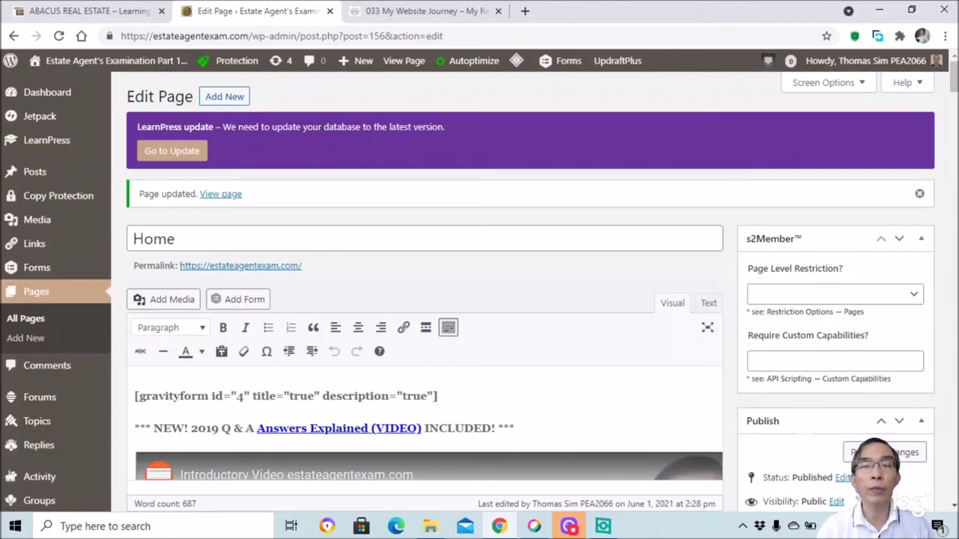
# Open a blank new post and examine its editor, publishing, excerpt, format and category options
pyautogui.moveTo(43, 180)
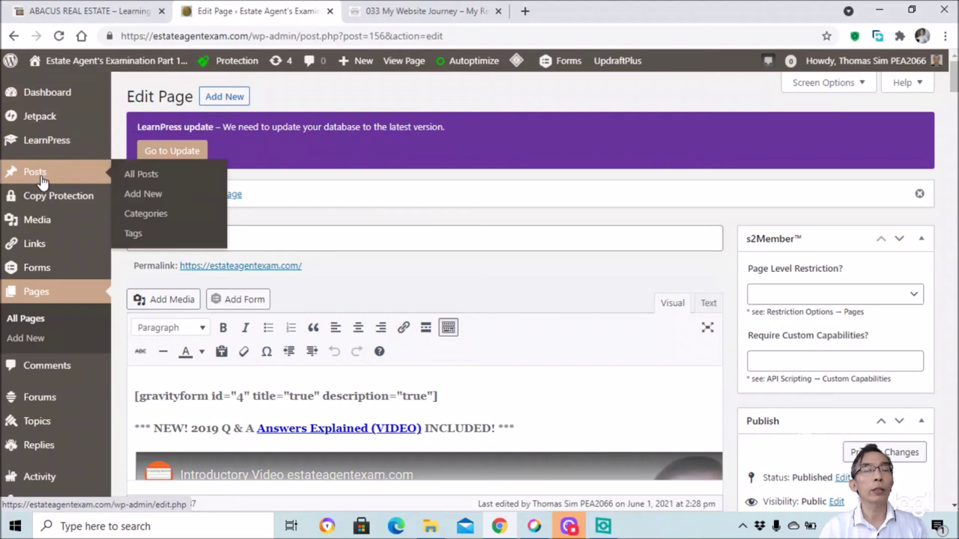
pyautogui.click(144, 196)
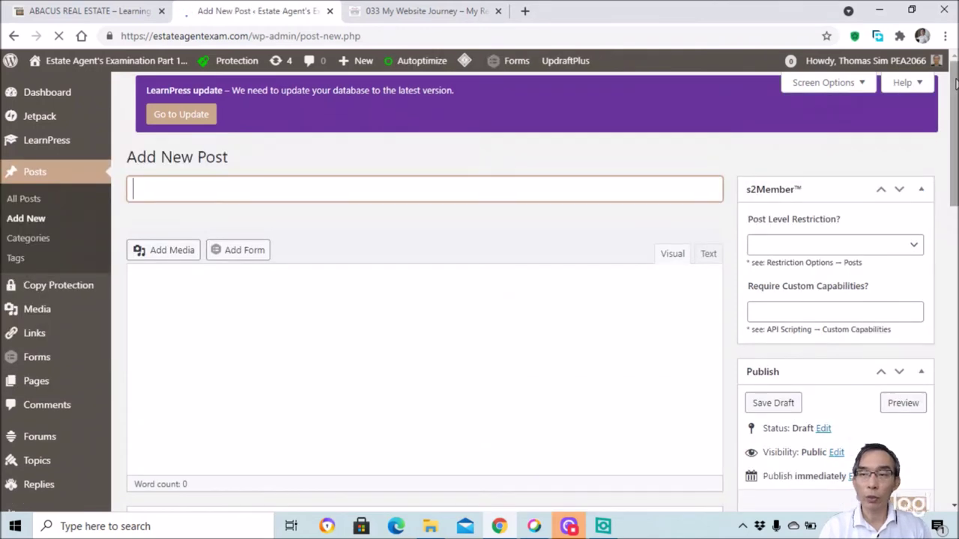
pyautogui.moveTo(956, 83); pyautogui.dragTo(956, 87)
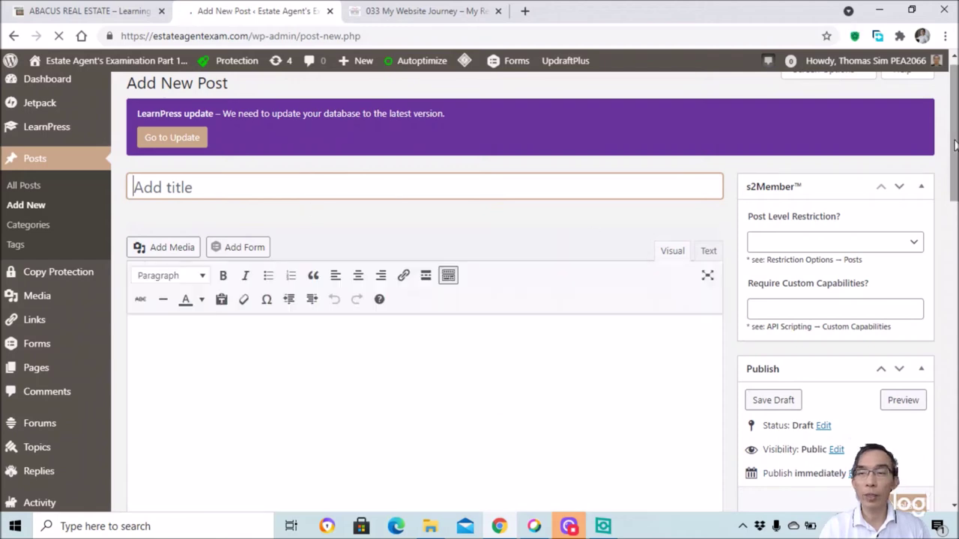
pyautogui.scroll(-3, 382, 180)
pyautogui.scroll(2, 382, 180)
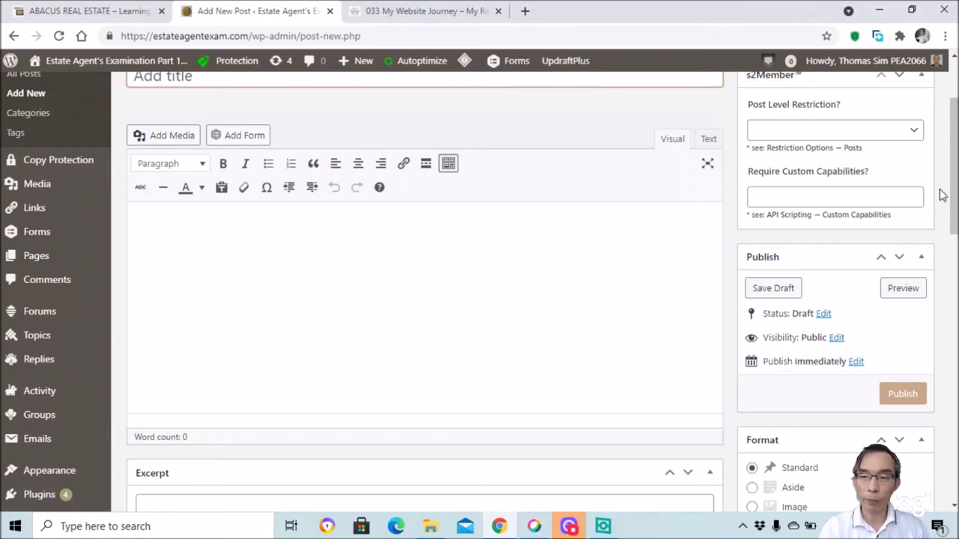
pyautogui.moveTo(953, 155); pyautogui.dragTo(956, 182)
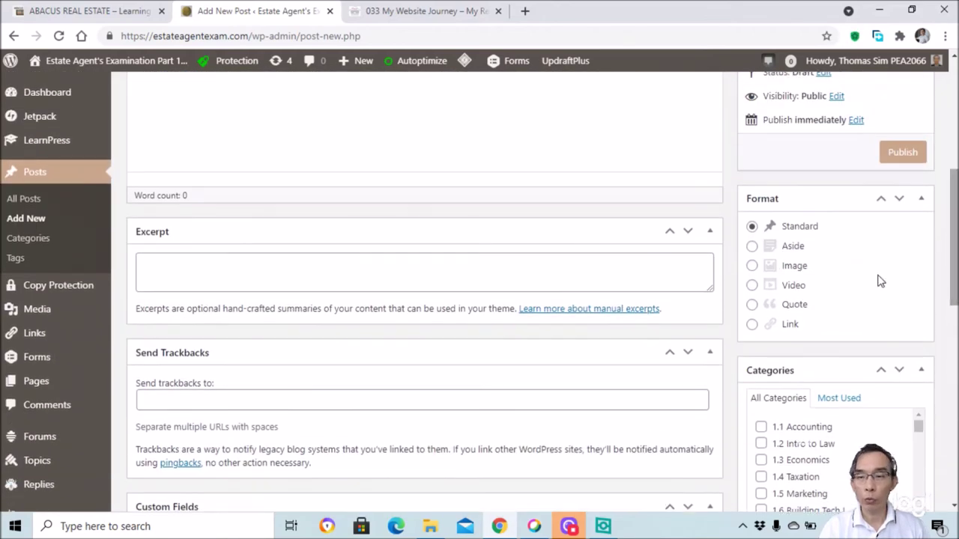
pyautogui.moveTo(957, 215); pyautogui.dragTo(955, 75)
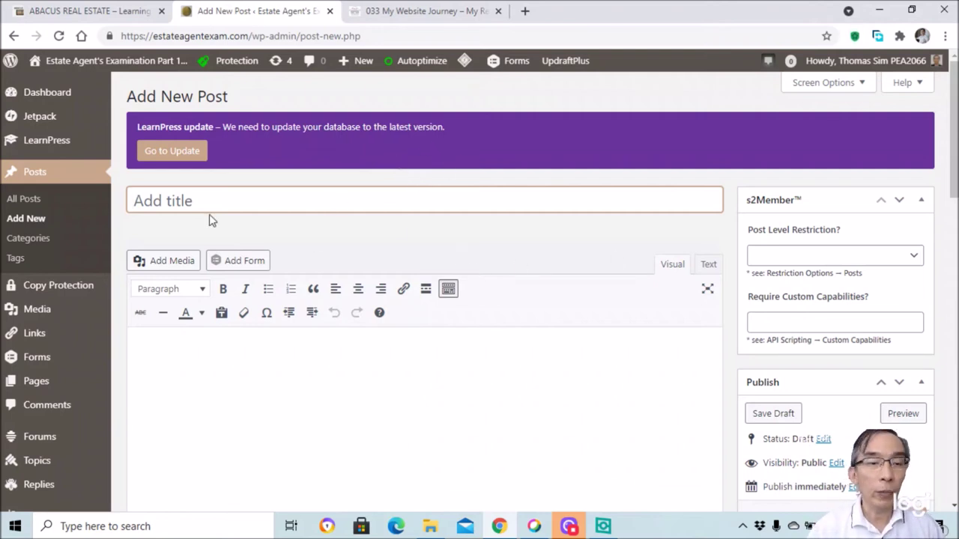
pyautogui.moveTo(51, 345)
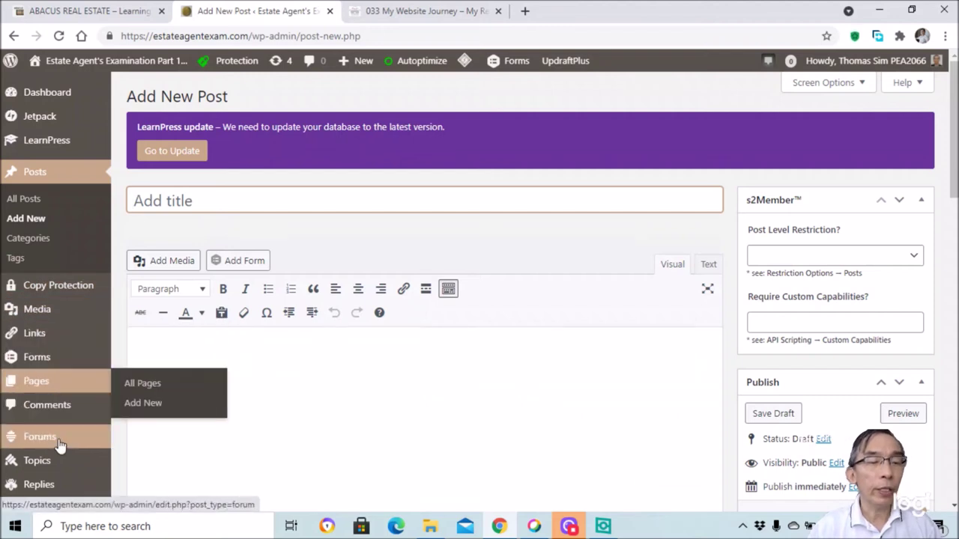
pyautogui.moveTo(60, 445)
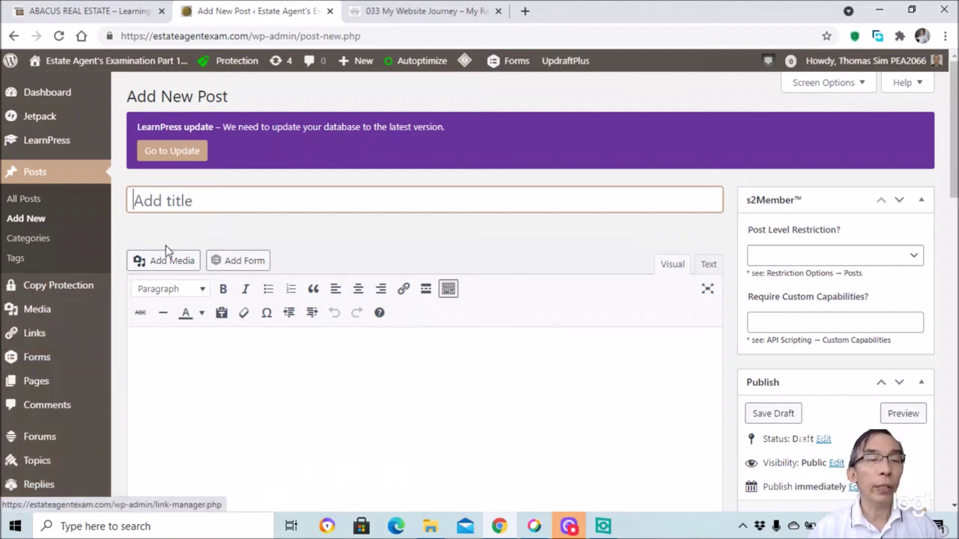
# Return from the new post to the Home page editor, log out and open the public estateagentexam.com site
pyautogui.click(13, 36)
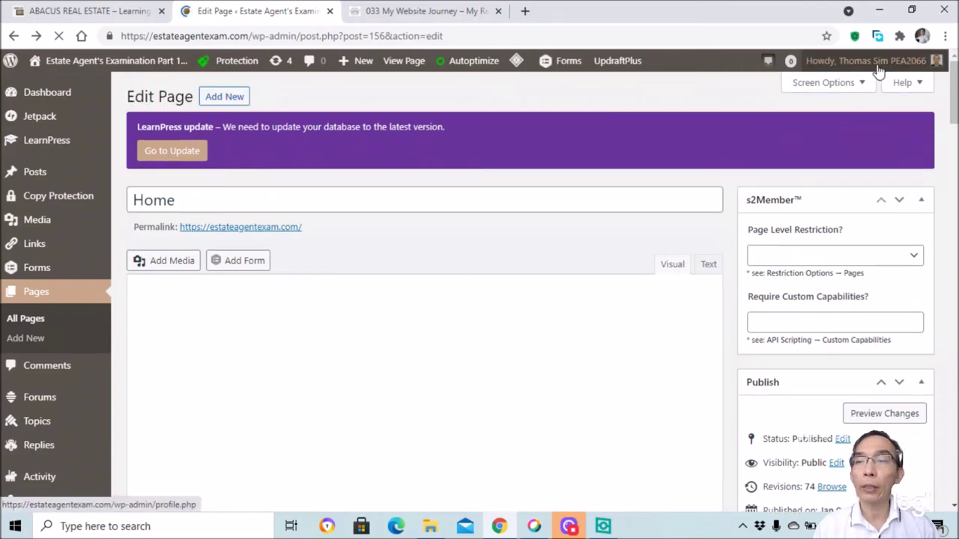
pyautogui.moveTo(878, 71)
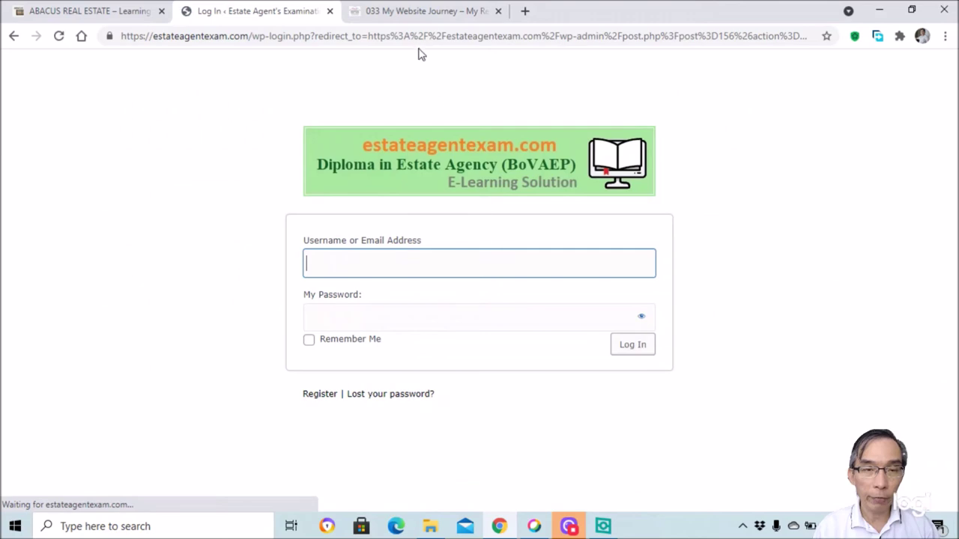
pyautogui.click(475, 150)
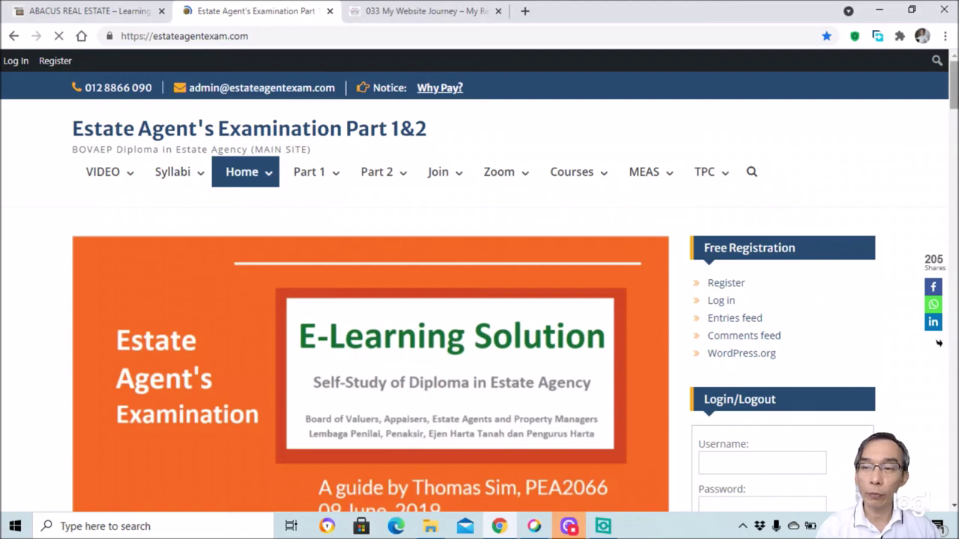
# Check the public Home page around the "COPYRIGHT of below websites:" line and the Part 1 section as a logged-out visitor
pyautogui.scroll(-10, 938, 343)
pyautogui.scroll(-2, 939, 343)
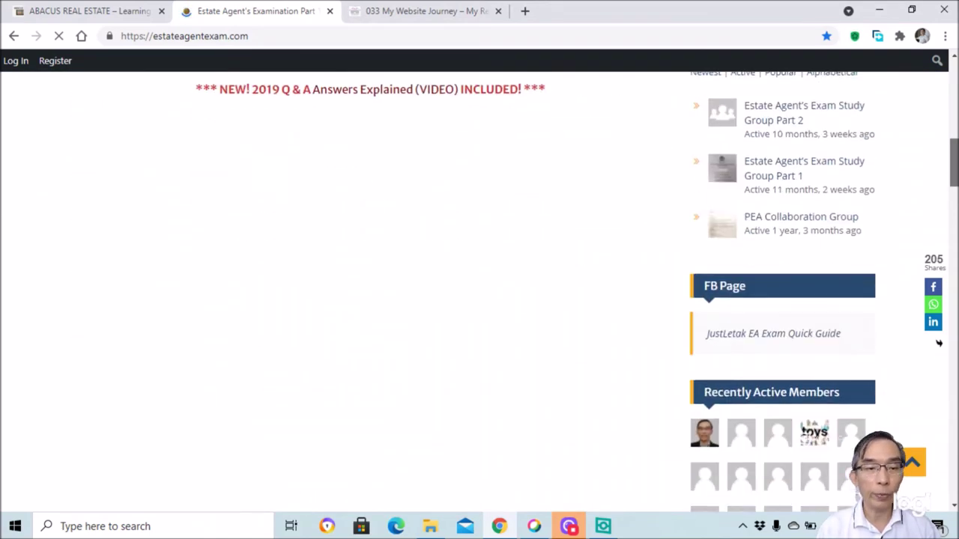
pyautogui.scroll(-6, 939, 343)
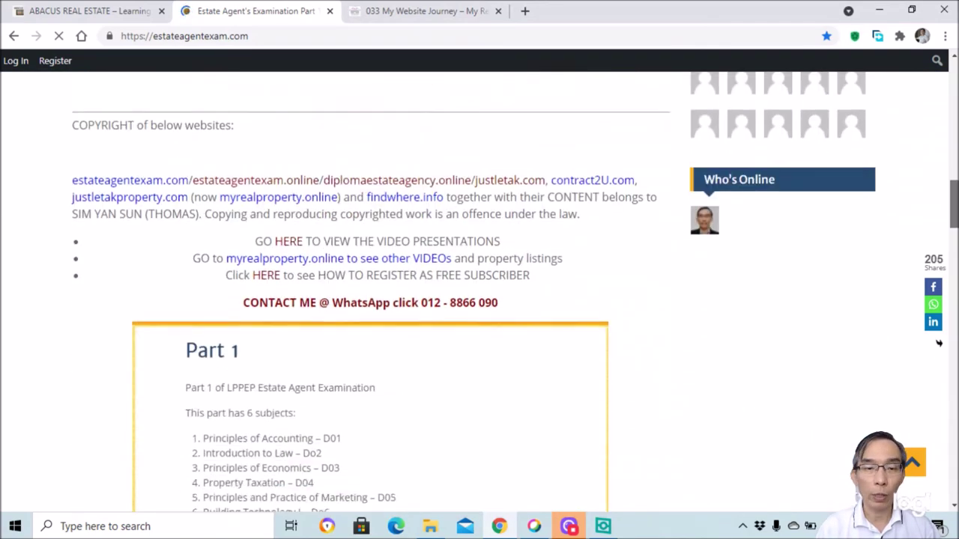
pyautogui.scroll(4, 938, 343)
pyautogui.scroll(4, 938, 343)
pyautogui.scroll(-2, 938, 343)
pyautogui.scroll(1, 938, 343)
pyautogui.scroll(-10, 938, 343)
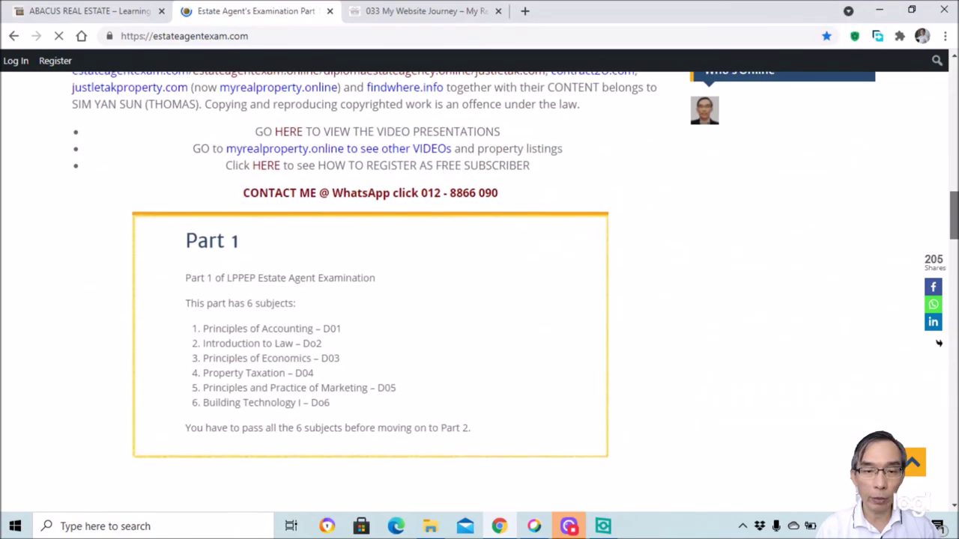
pyautogui.scroll(12, 939, 343)
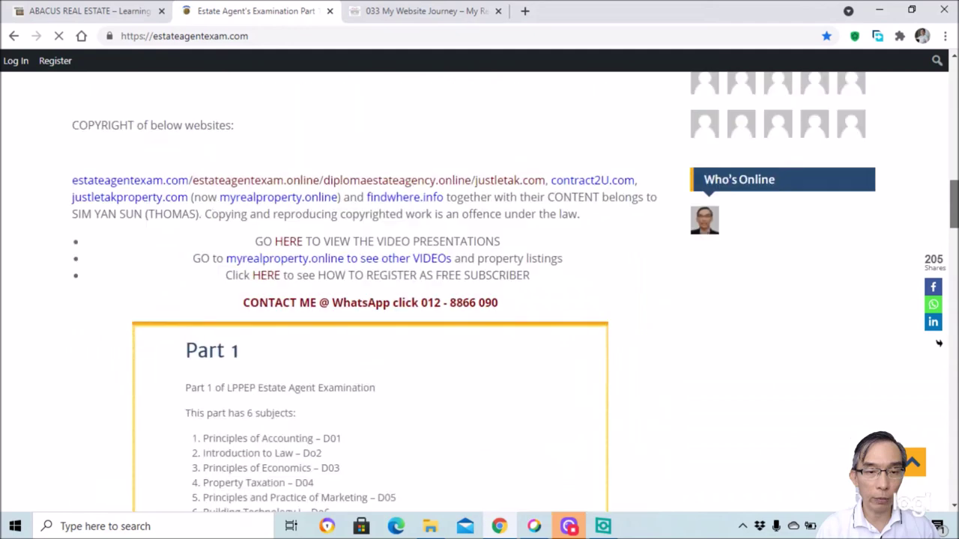
pyautogui.scroll(-2, 938, 343)
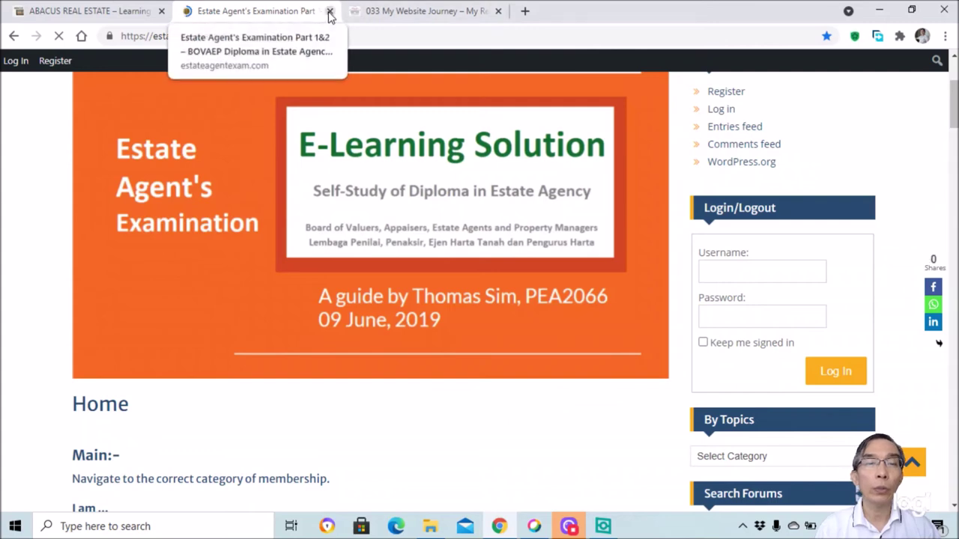
# Close the estateagentexam.com site and look through the listing categories and recent listings on the ABACUS REAL ESTATE home page
pyautogui.click(329, 11)
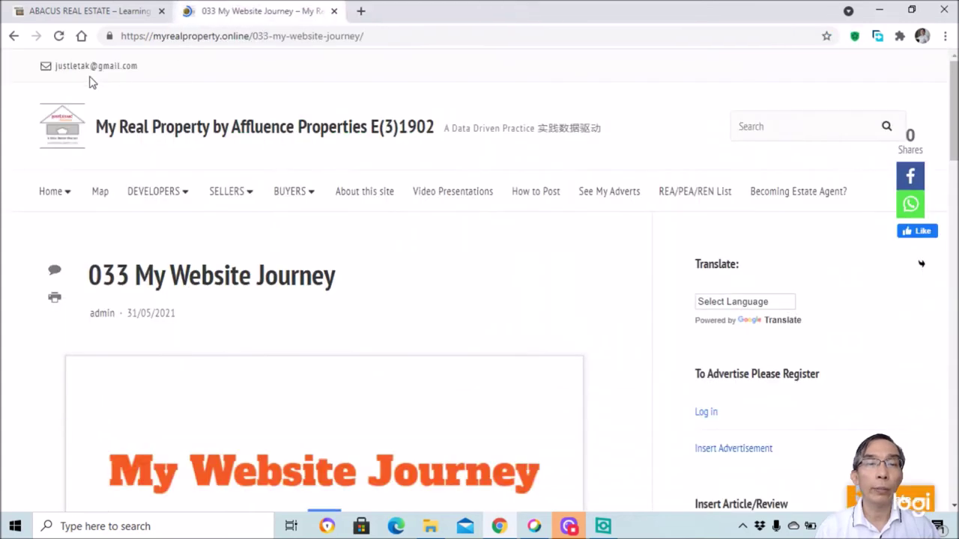
pyautogui.click(107, 12)
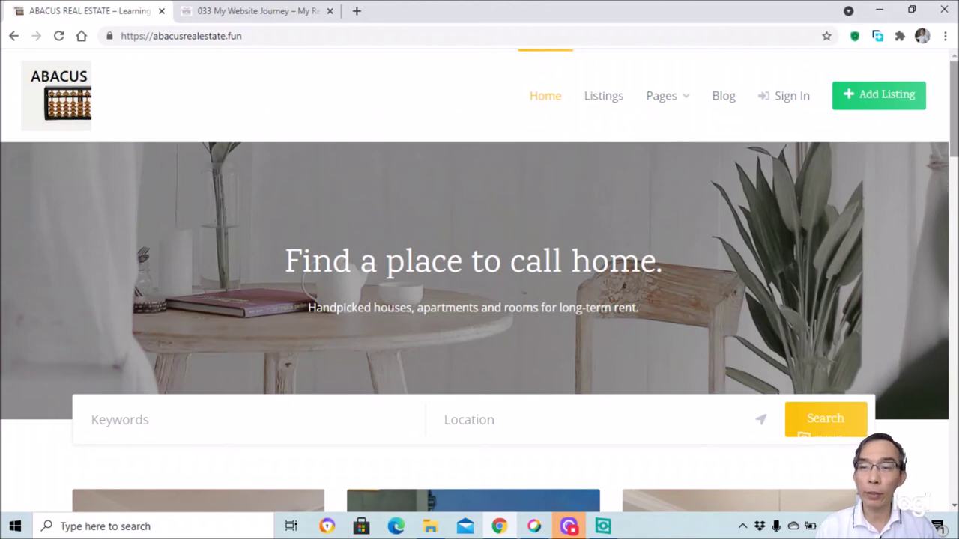
pyautogui.moveTo(953, 108); pyautogui.dragTo(953, 290)
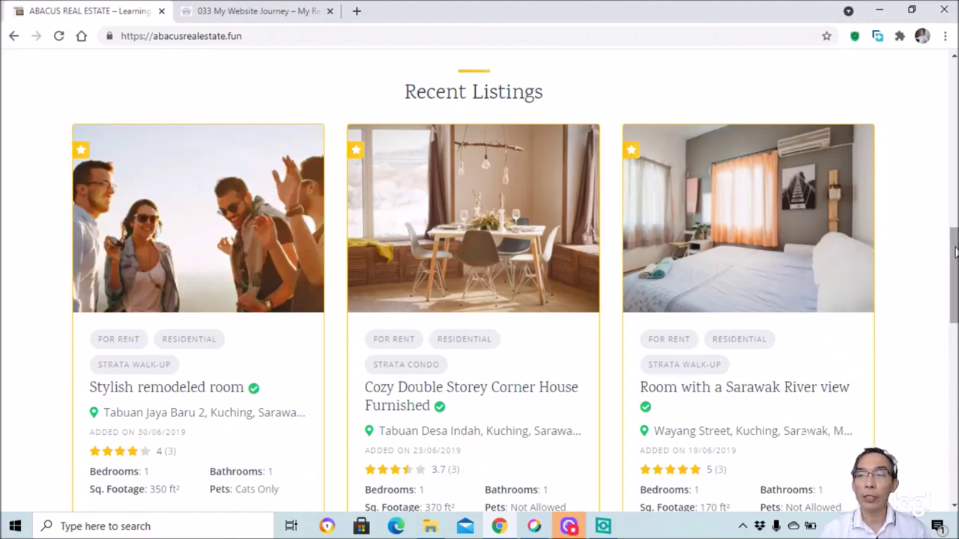
pyautogui.moveTo(954, 276); pyautogui.dragTo(954, 68)
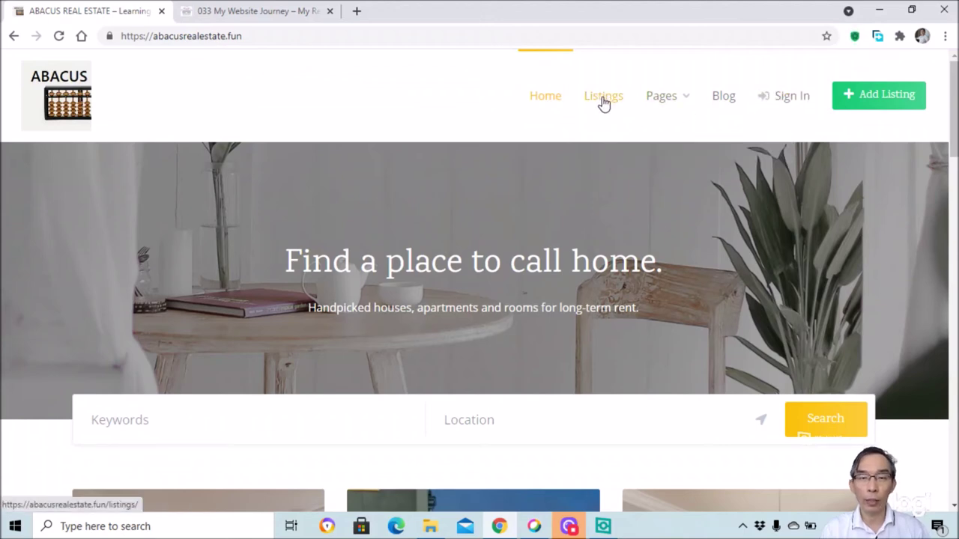
pyautogui.scroll(-4, 730, 185)
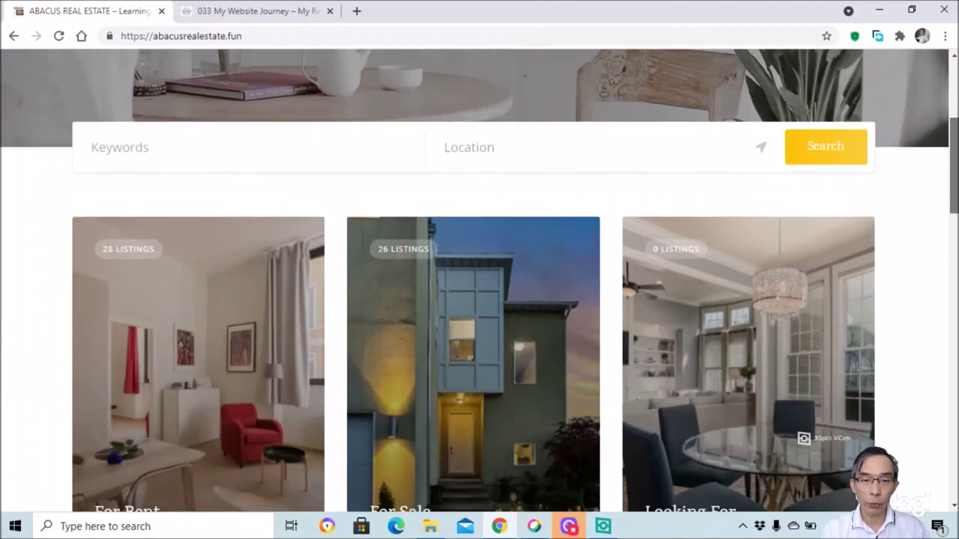
pyautogui.scroll(-2, 479, 281)
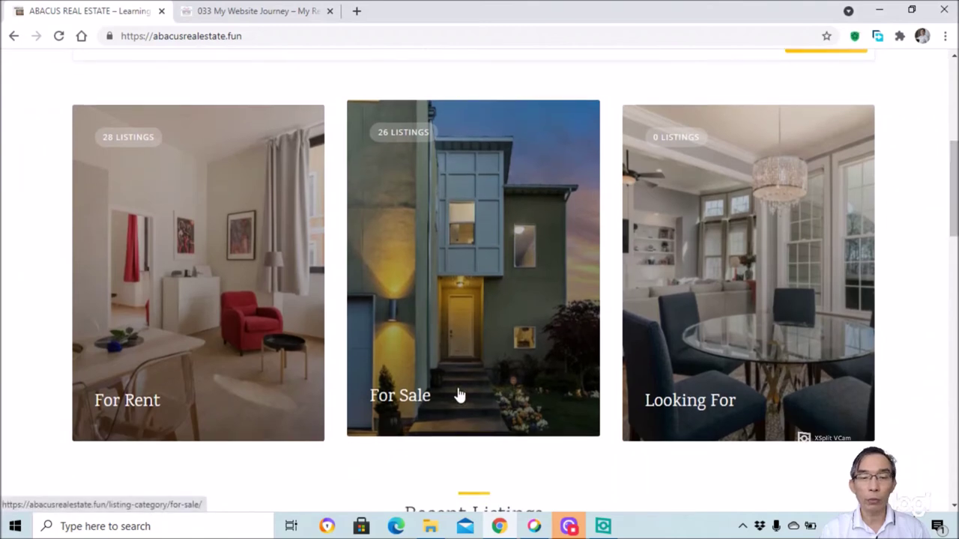
# Open the For Sale listings, filter them to prices from 295145 to 2000279 and look through the results
pyautogui.click(459, 395)
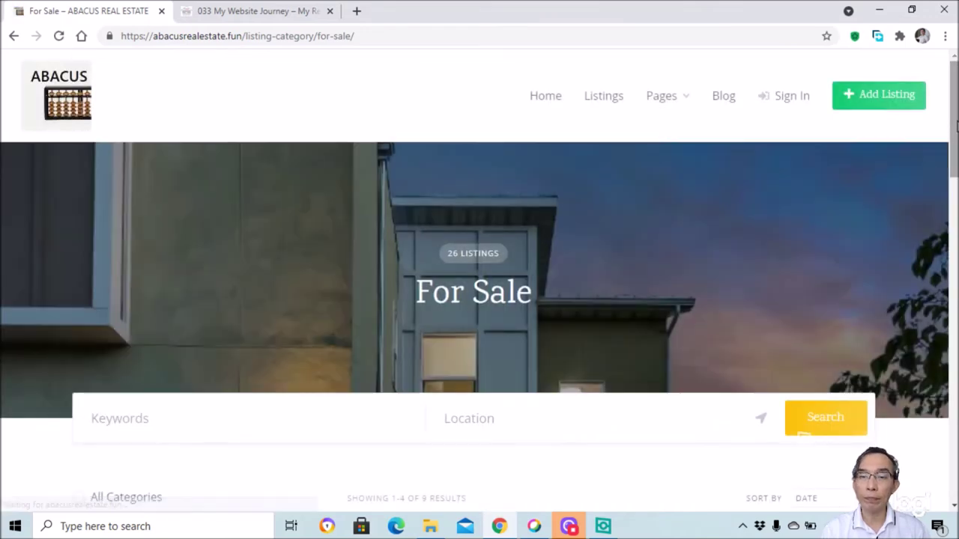
pyautogui.scroll(-4, 955, 143)
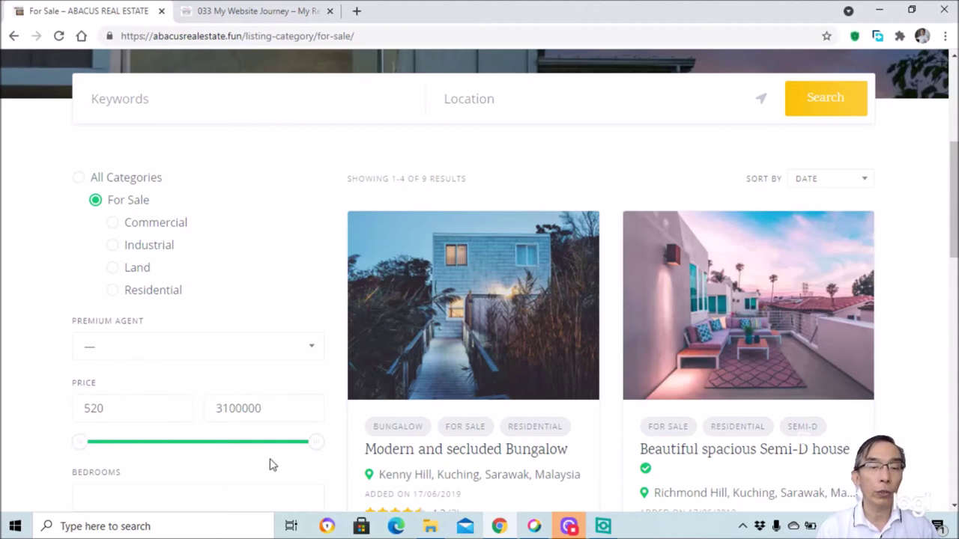
pyautogui.moveTo(316, 441); pyautogui.dragTo(231, 442)
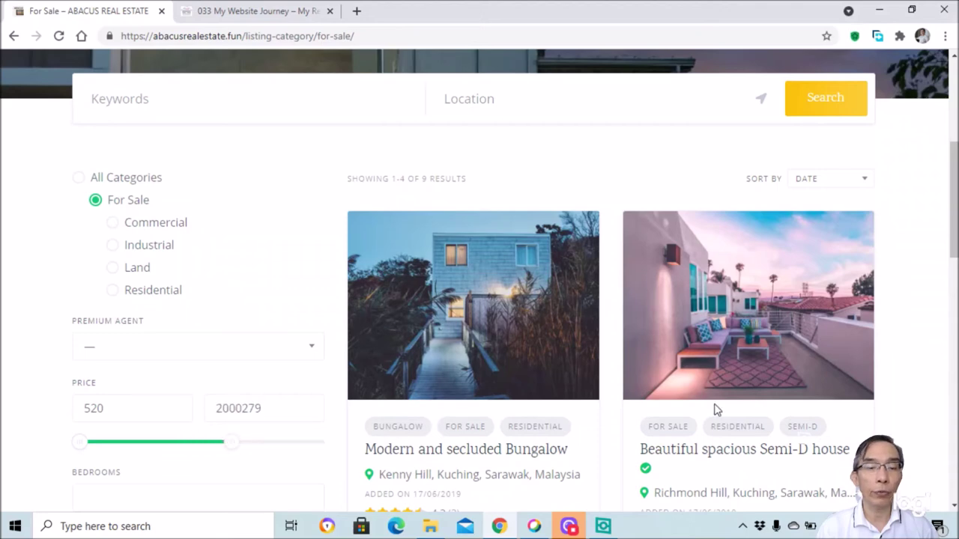
pyautogui.moveTo(953, 200); pyautogui.dragTo(954, 254)
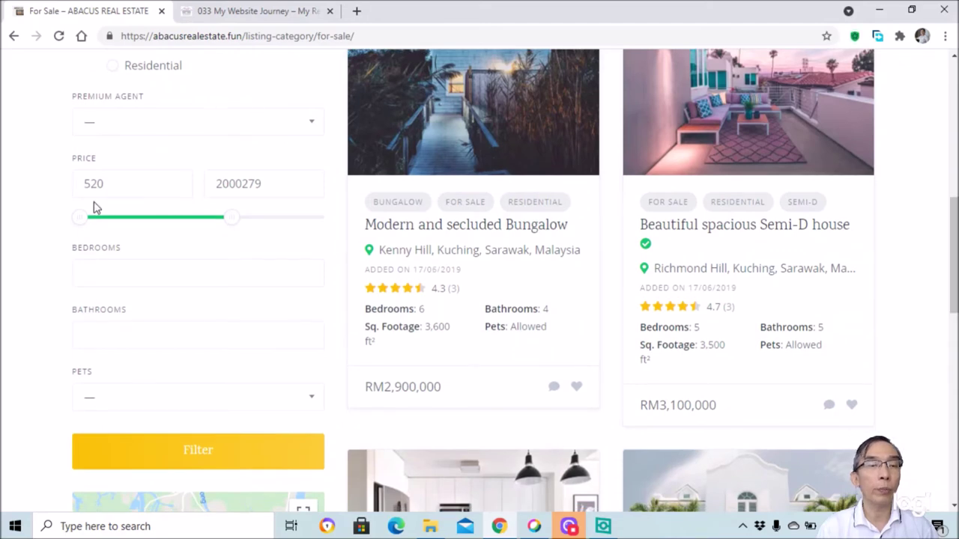
pyautogui.moveTo(75, 219); pyautogui.dragTo(97, 219)
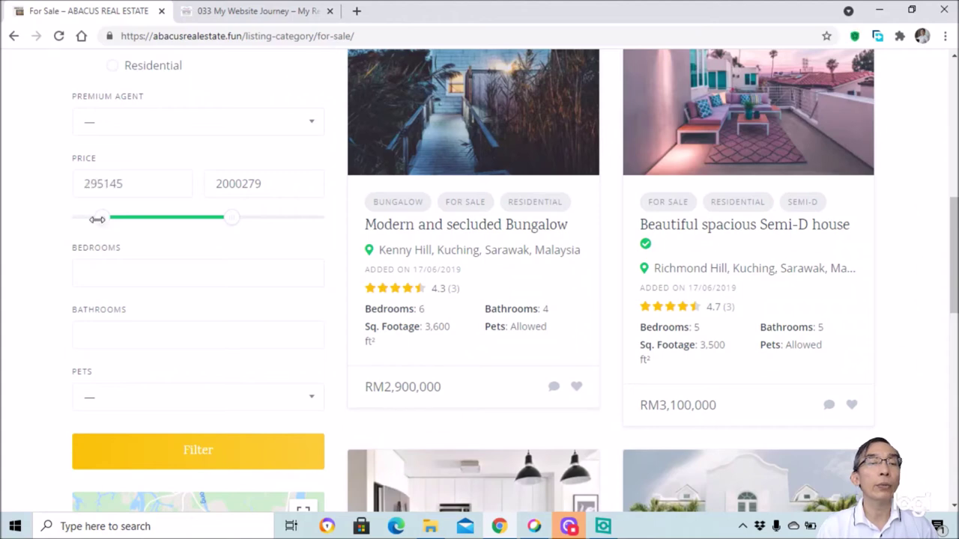
pyautogui.click(202, 458)
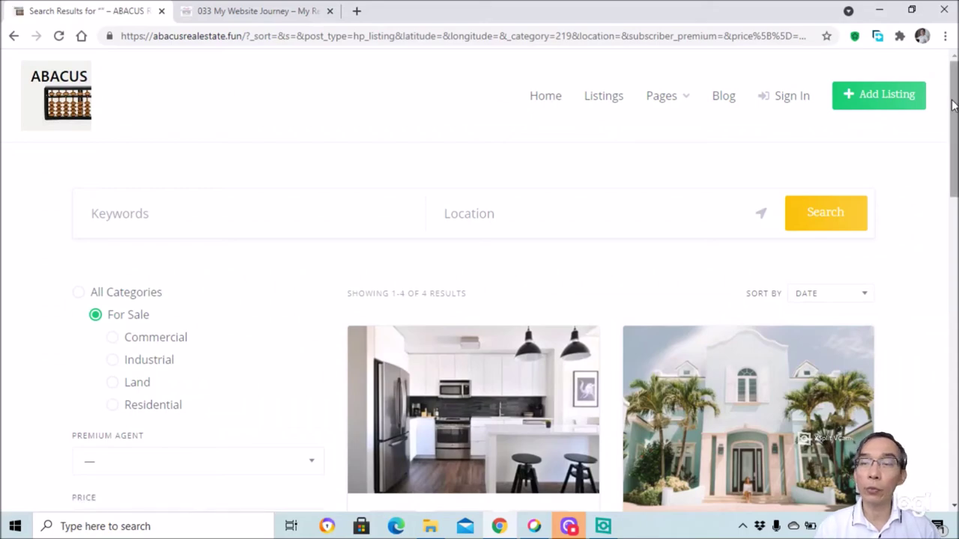
pyautogui.scroll(-9, 807, 438)
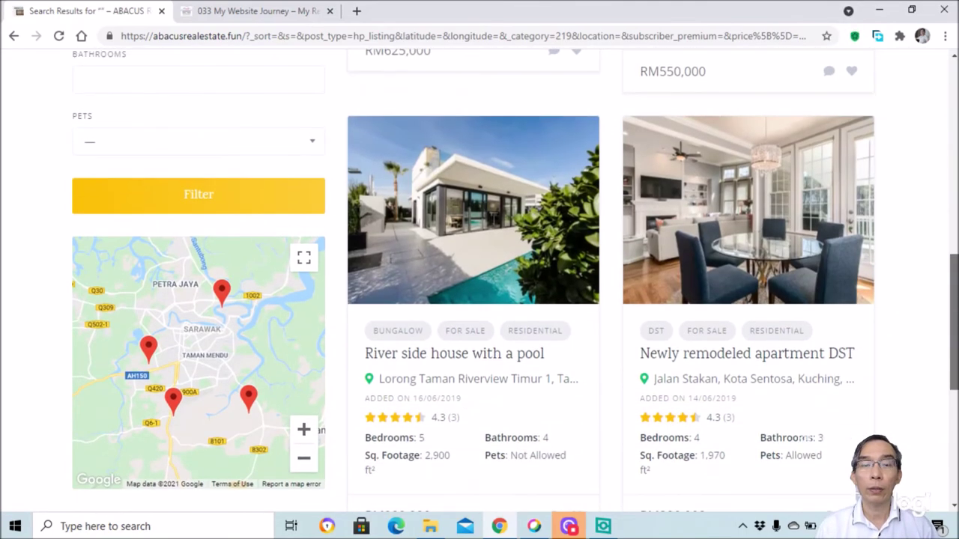
# Look through the filtered For Sale results, including the property cards, the location map and the category, price and bedroom filters
pyautogui.scroll(3, 807, 438)
pyautogui.scroll(-5, 524, 375)
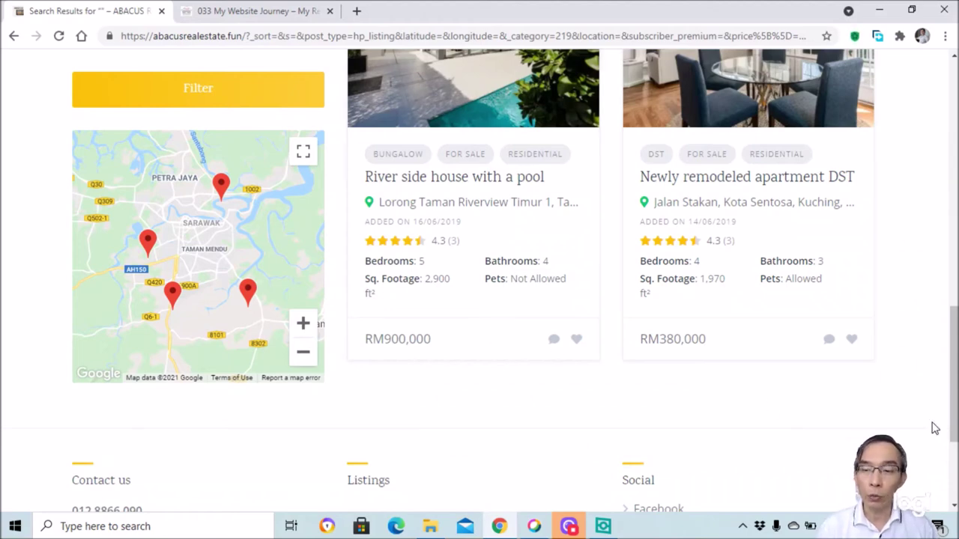
pyautogui.scroll(1, 954, 418)
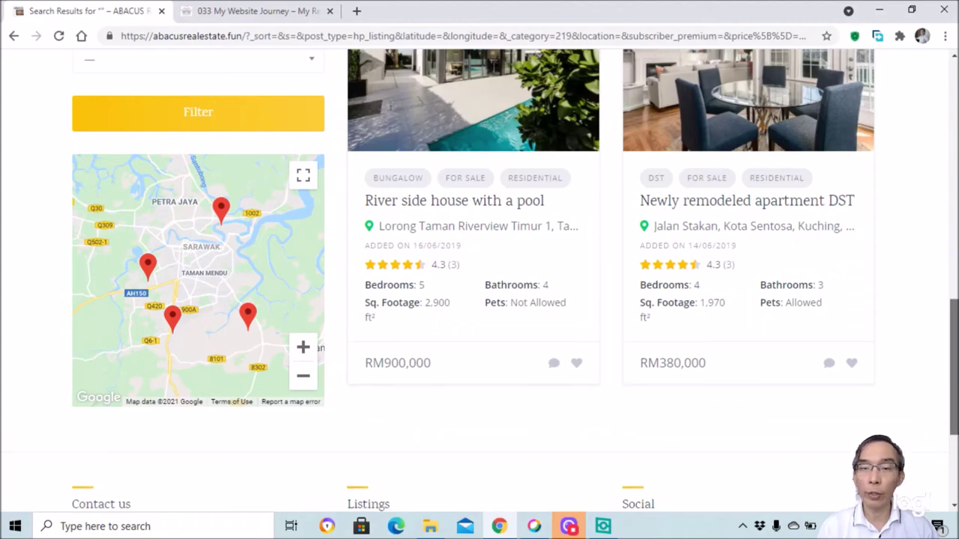
pyautogui.scroll(5, 954, 367)
pyautogui.scroll(2, 479, 277)
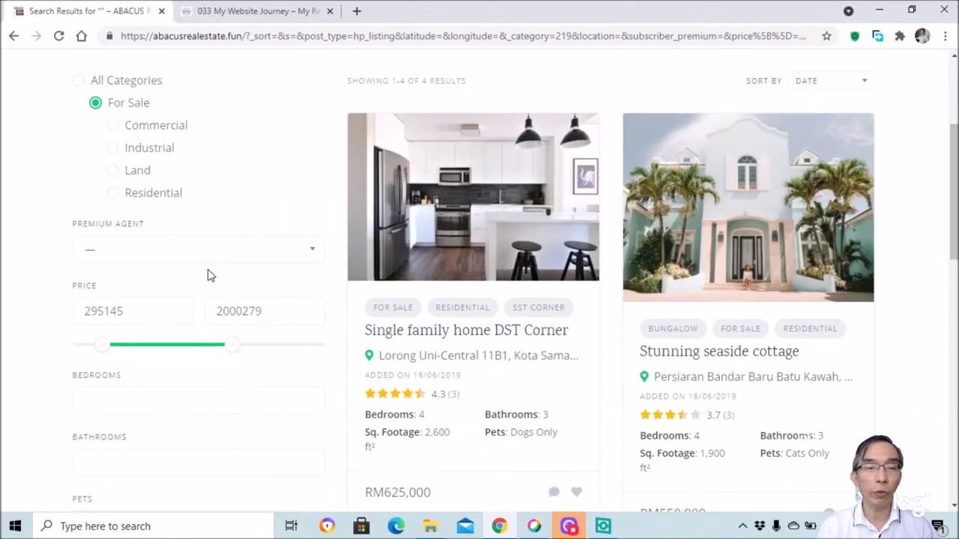
pyautogui.scroll(2, 955, 183)
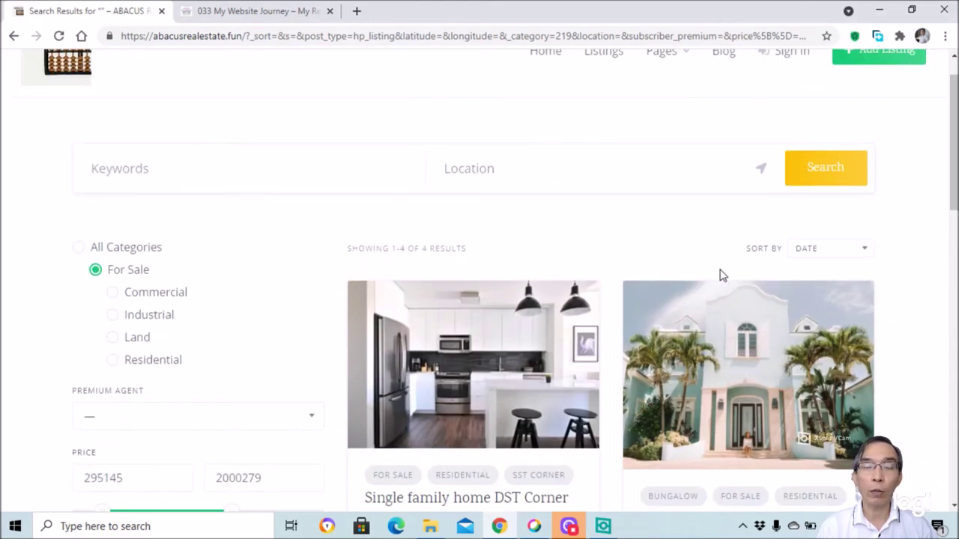
pyautogui.scroll(1, 954, 149)
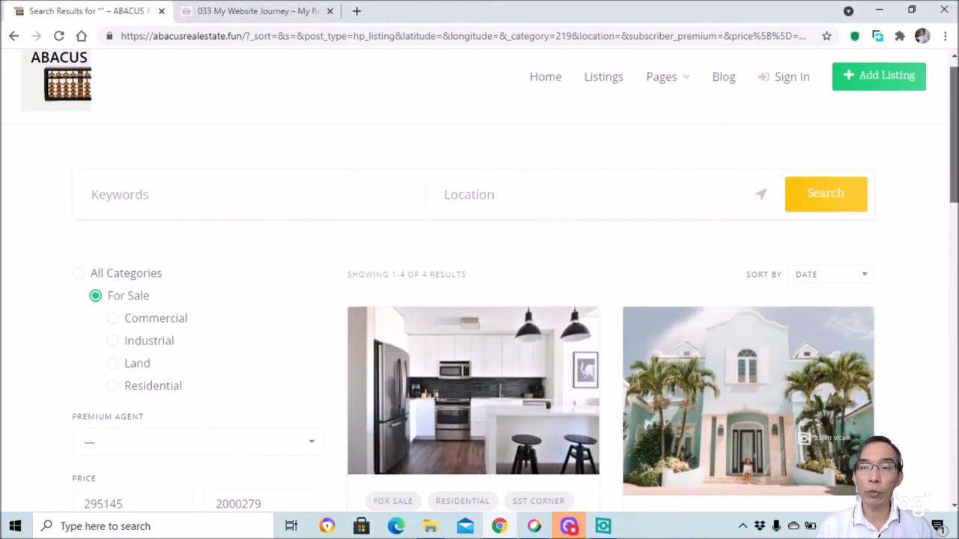
pyautogui.scroll(-4, 480, 280)
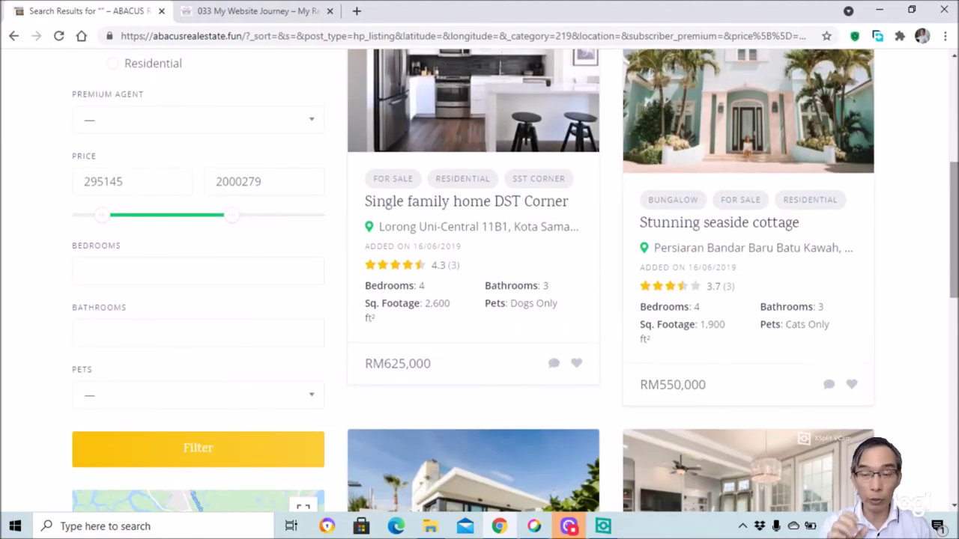
# Open the Single family home DST Corner listing and examine its photo, property details, description, location map, agent profile and related listings
pyautogui.click(473, 212)
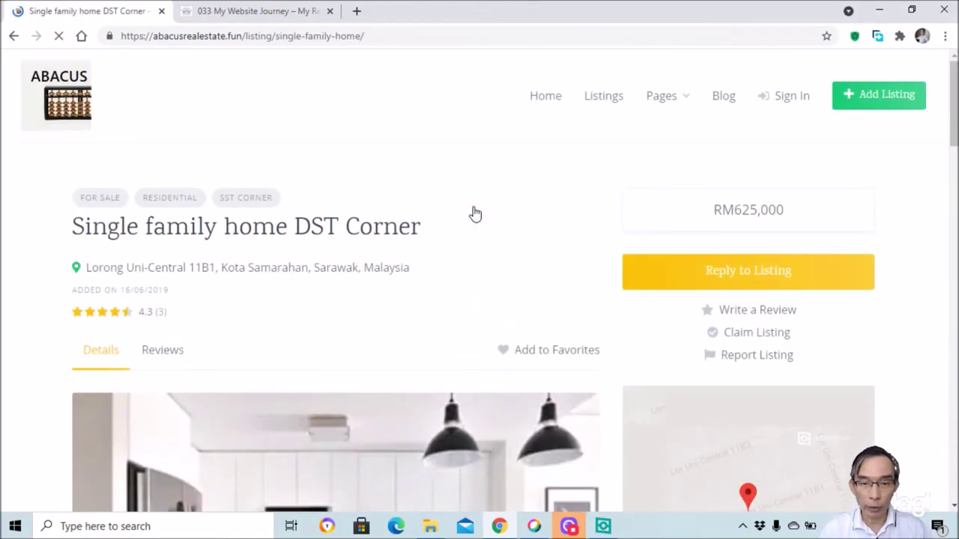
pyautogui.moveTo(953, 113); pyautogui.dragTo(954, 171)
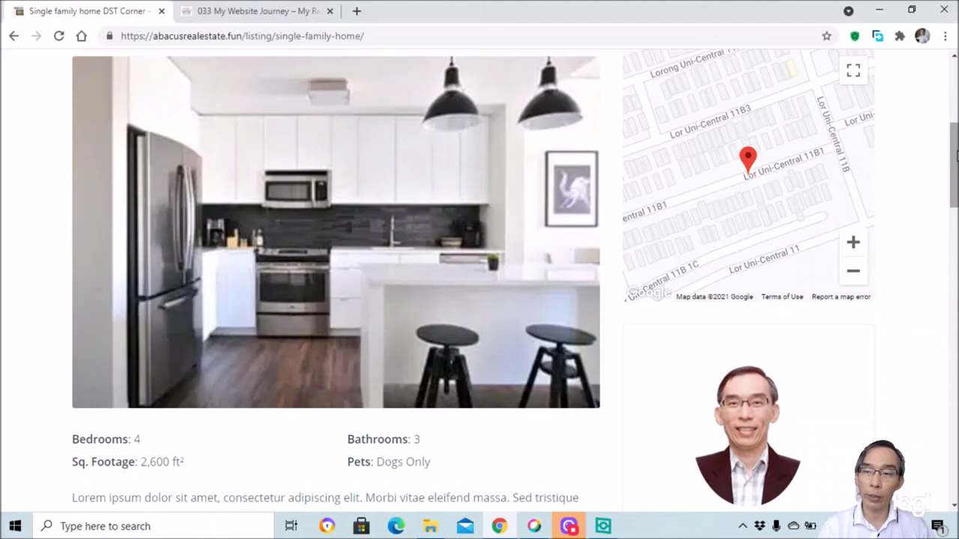
pyautogui.scroll(-4, 716, 204)
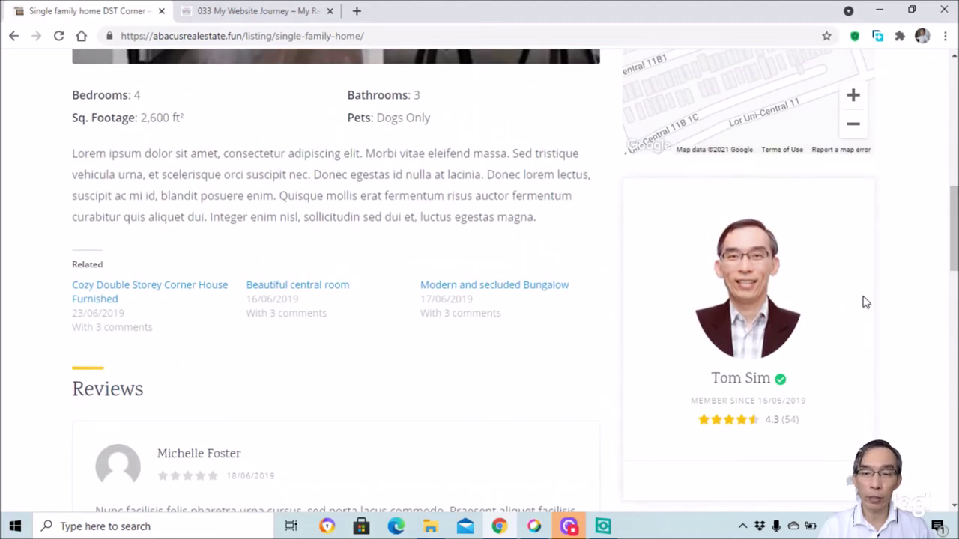
pyautogui.scroll(-2, 955, 232)
pyautogui.scroll(2, 955, 236)
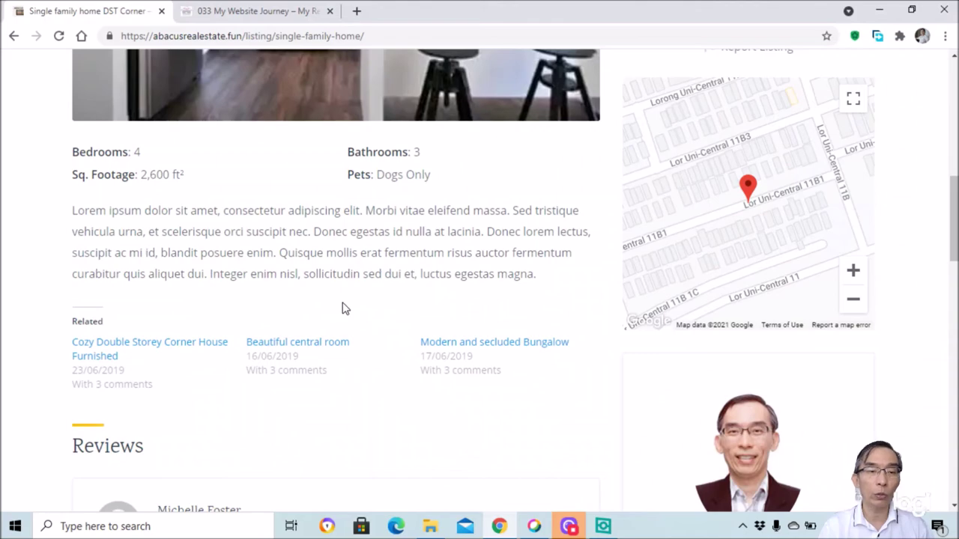
pyautogui.moveTo(954, 253); pyautogui.dragTo(953, 191)
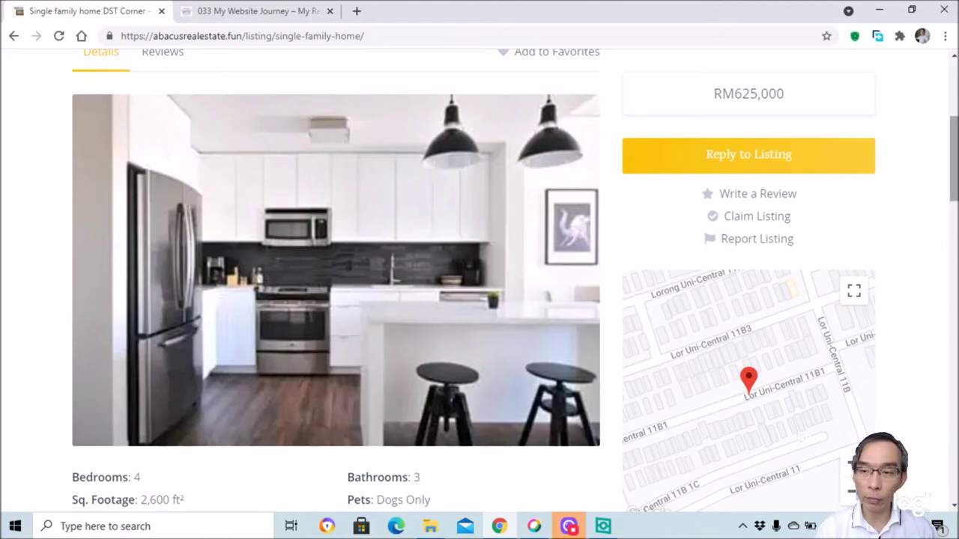
pyautogui.scroll(-1, 404, 261)
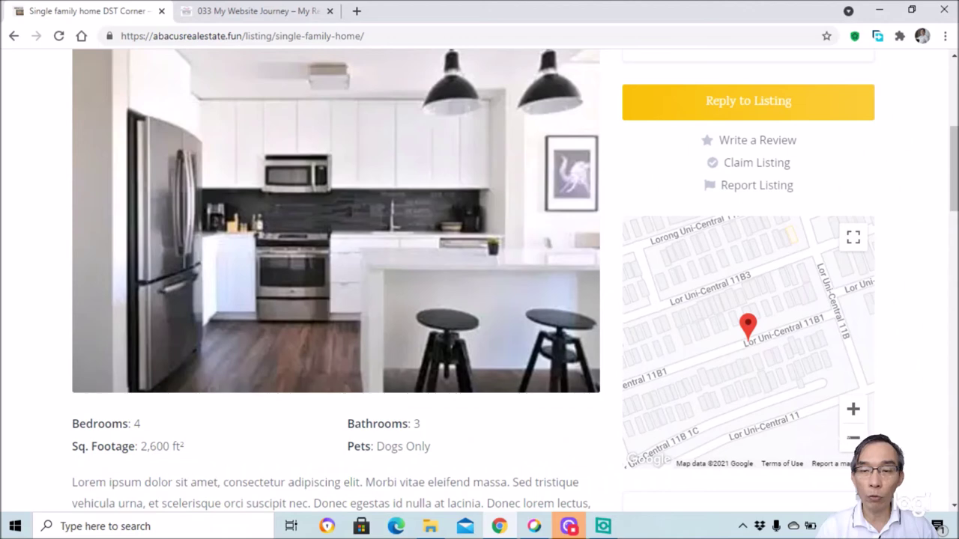
pyautogui.moveTo(953, 156); pyautogui.dragTo(954, 201)
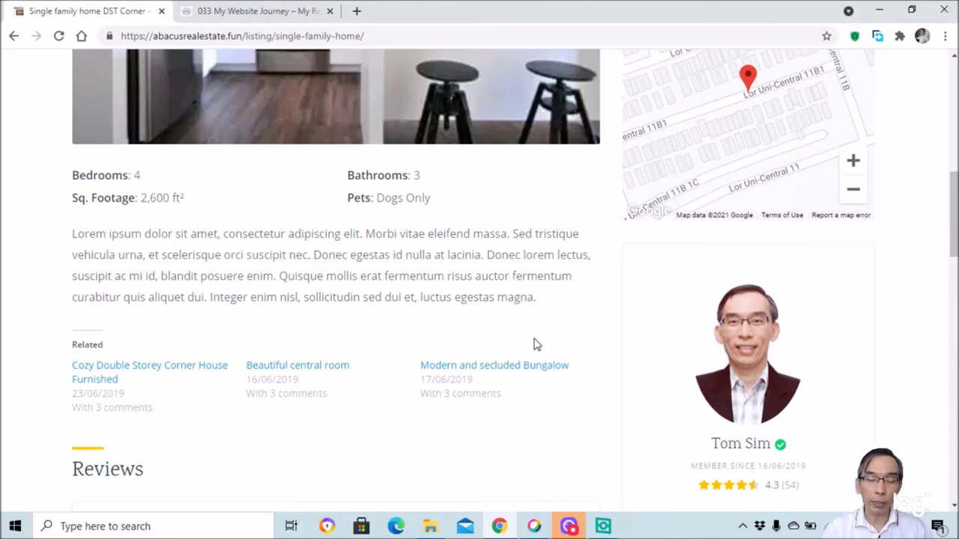
# Look over the listing's title, price and category tags and open its Residential category
pyautogui.scroll(15, 534, 344)
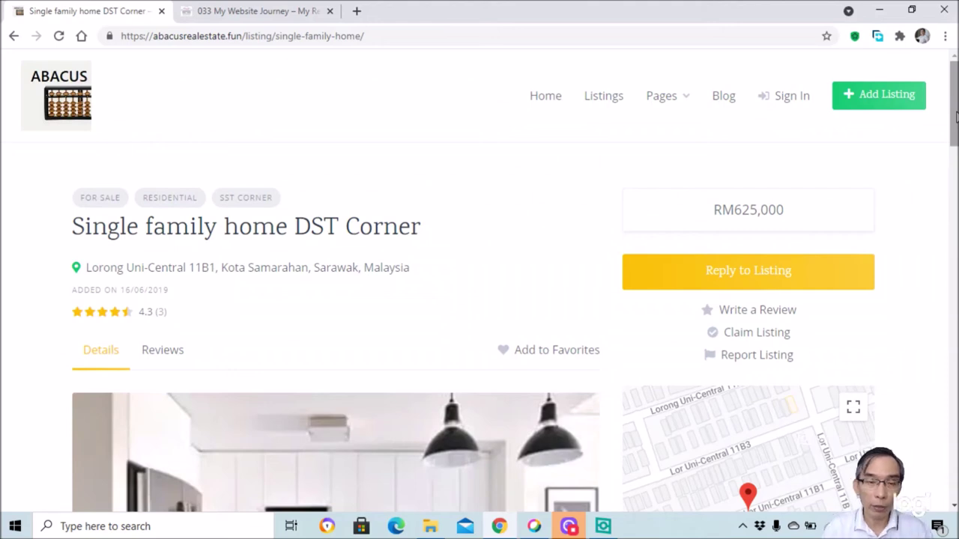
pyautogui.moveTo(955, 116); pyautogui.dragTo(955, 196)
pyautogui.scroll(5, 955, 196)
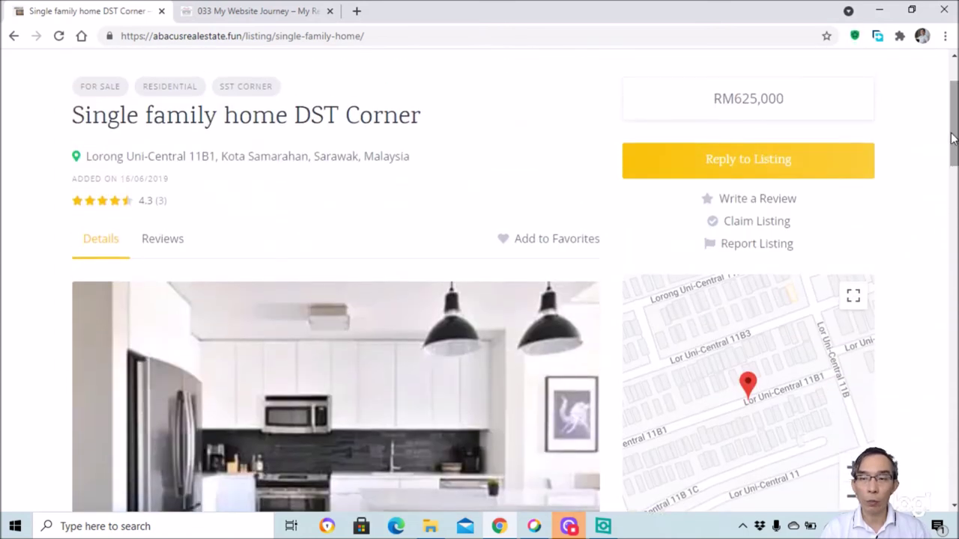
pyautogui.moveTo(954, 139); pyautogui.dragTo(955, 122)
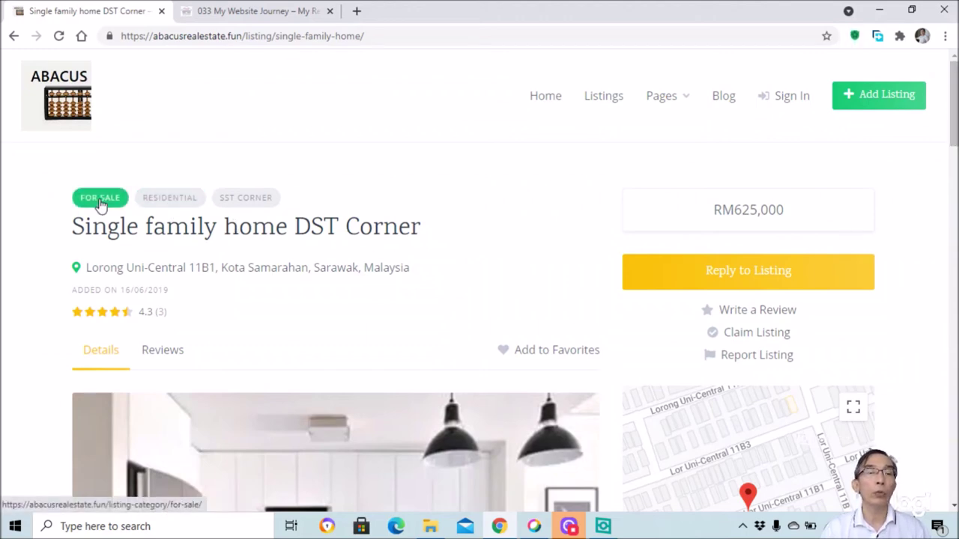
pyautogui.click(185, 204)
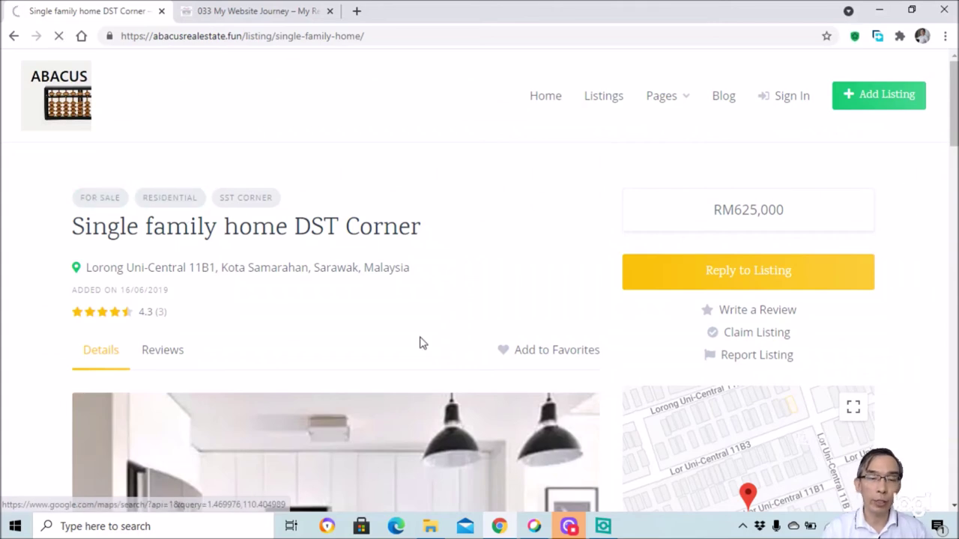
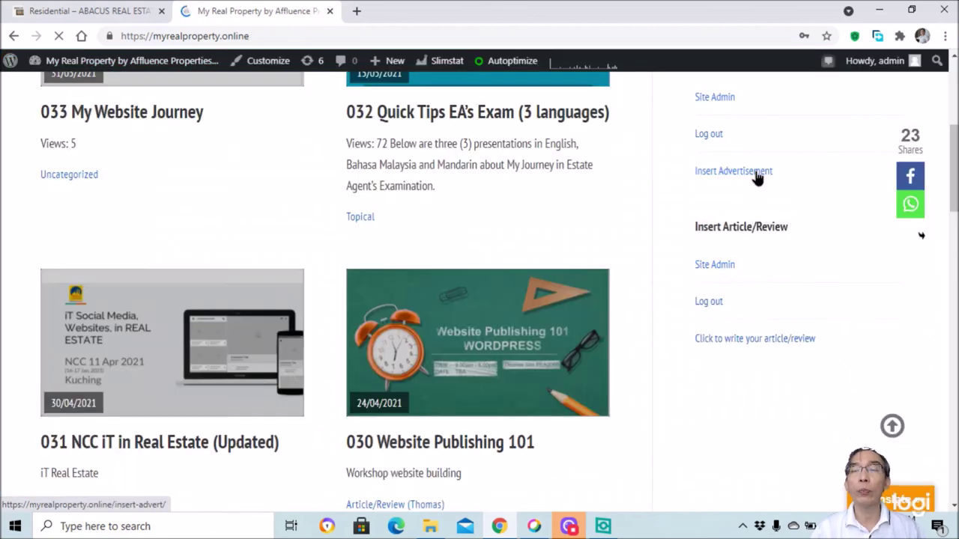
# Open the Insert Advertisement page on myrealproperty.online and review its form fields from Advert Title to Name & MOBILE No
pyautogui.click(757, 173)
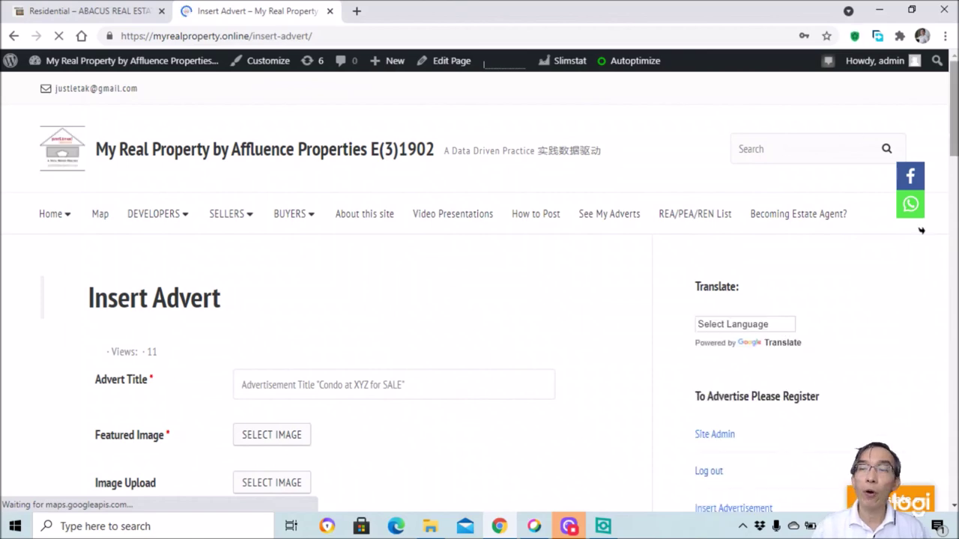
pyautogui.scroll(-3, 922, 230)
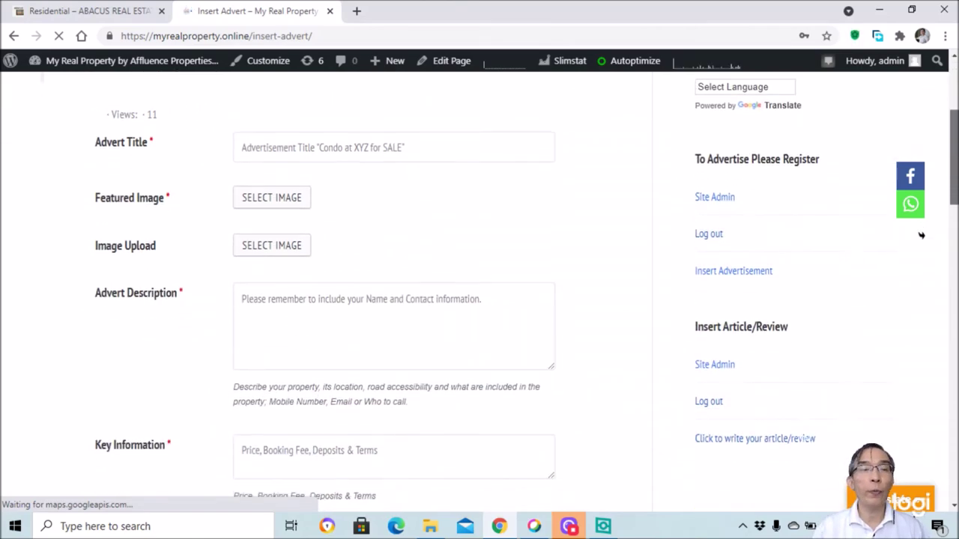
pyautogui.scroll(-2, 431, 257)
pyautogui.scroll(3, 430, 256)
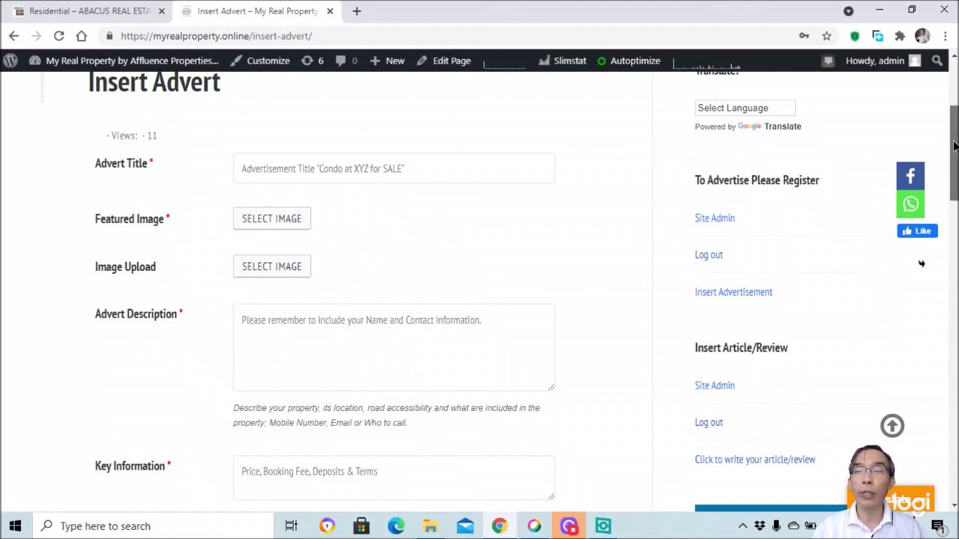
pyautogui.scroll(-2, 588, 285)
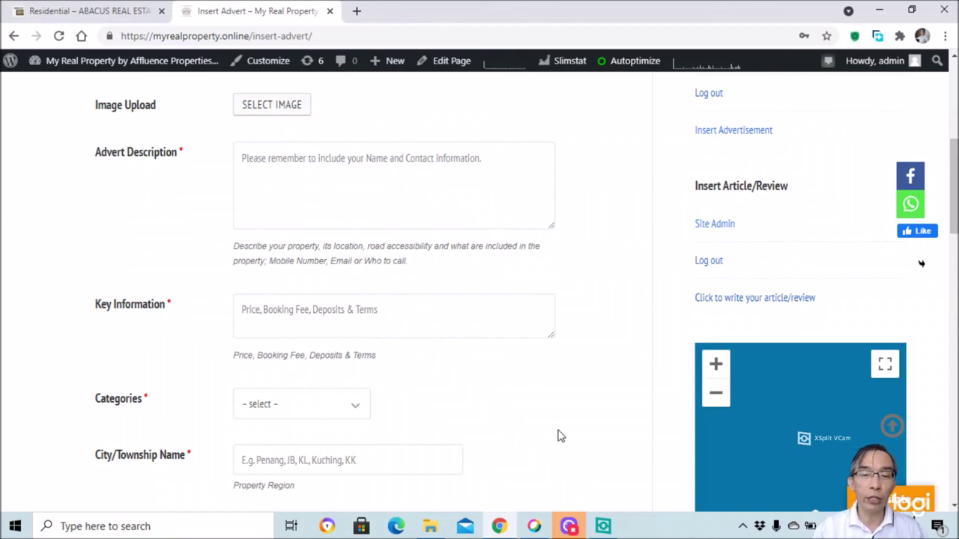
pyautogui.moveTo(953, 186); pyautogui.dragTo(953, 258)
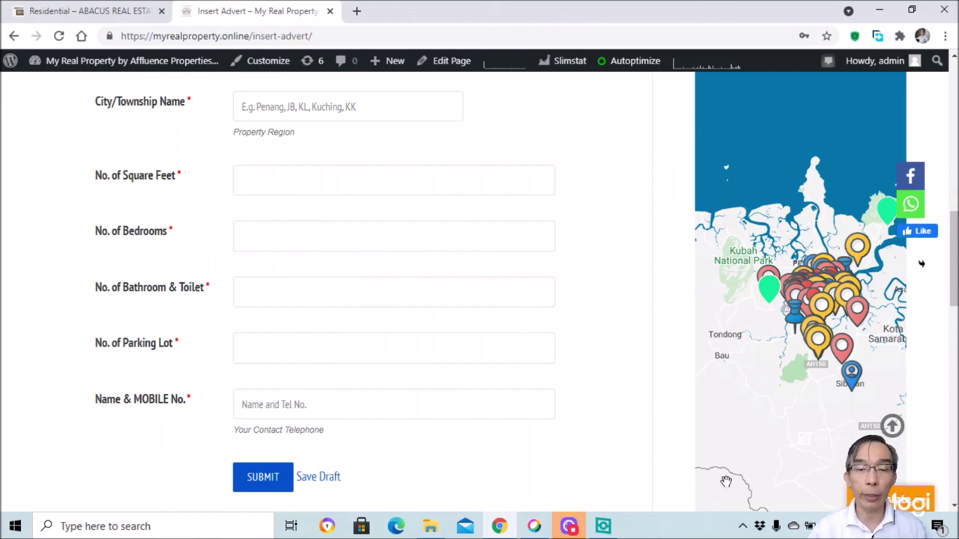
pyautogui.scroll(3, 921, 264)
pyautogui.scroll(5, 921, 264)
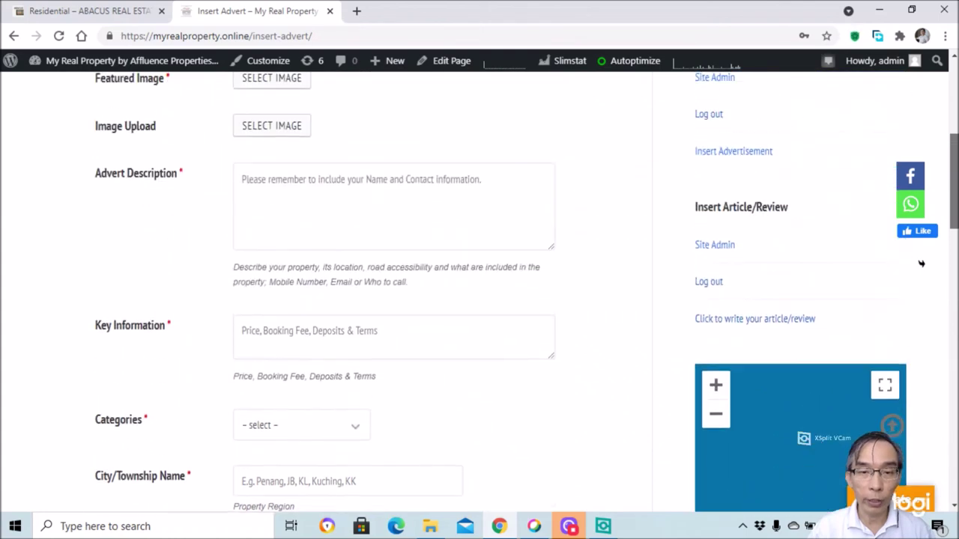
pyautogui.scroll(3, 921, 264)
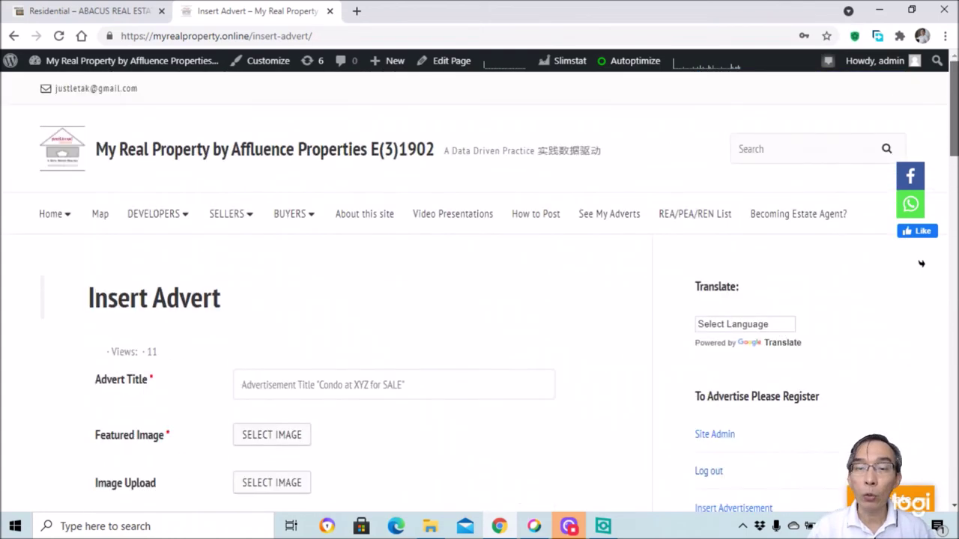
pyautogui.scroll(-10, 302, 240)
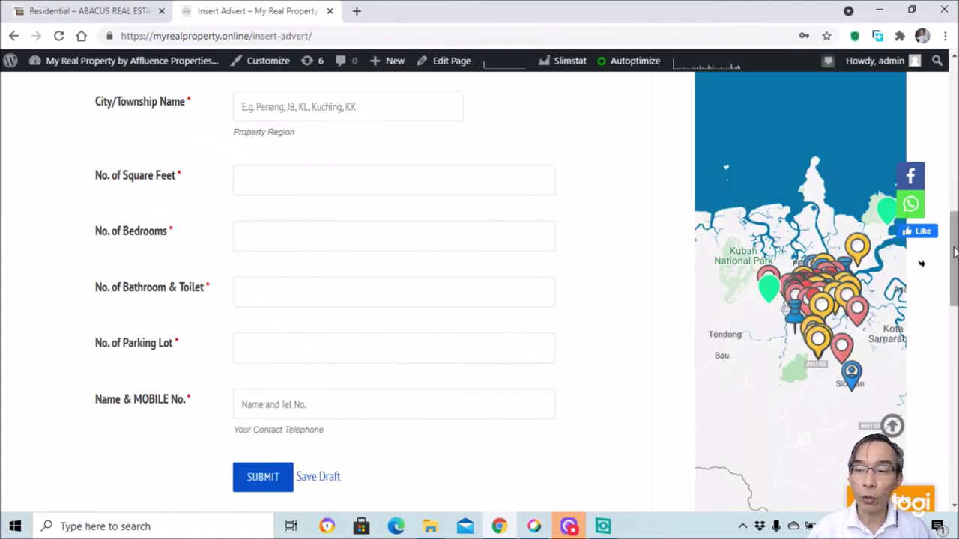
pyautogui.scroll(10, 954, 253)
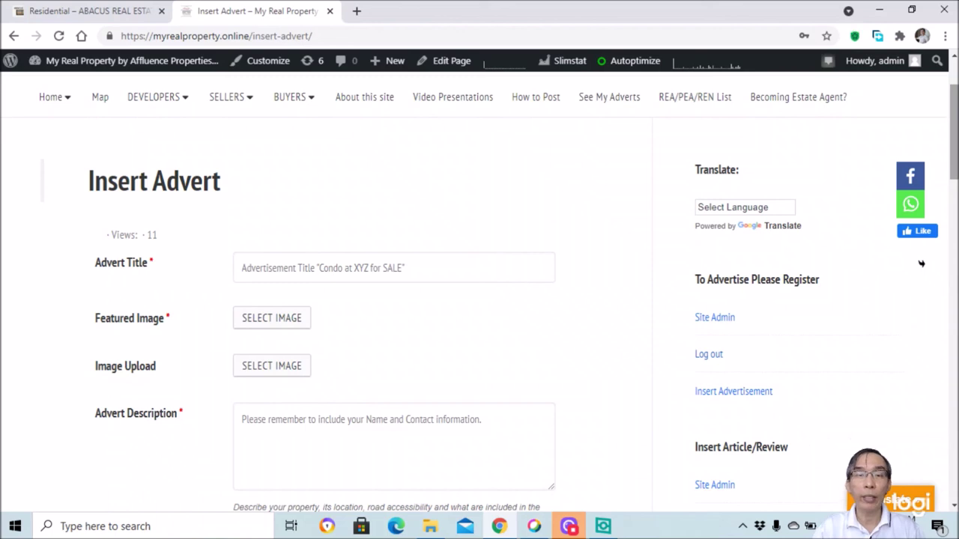
# Open the My Real Property admin dashboard and go to the Post Forms of the User Frontend plugin
pyautogui.click(51, 65)
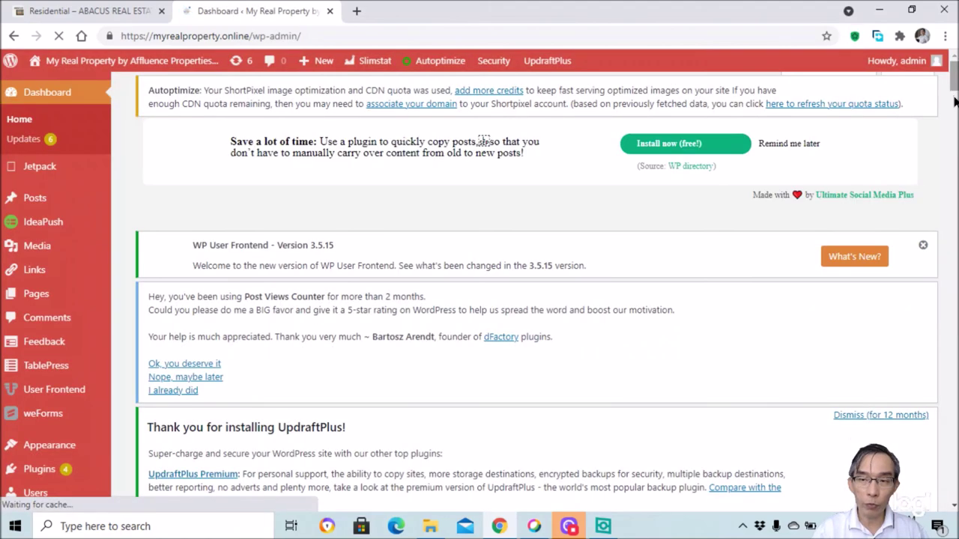
pyautogui.moveTo(954, 98); pyautogui.dragTo(954, 129)
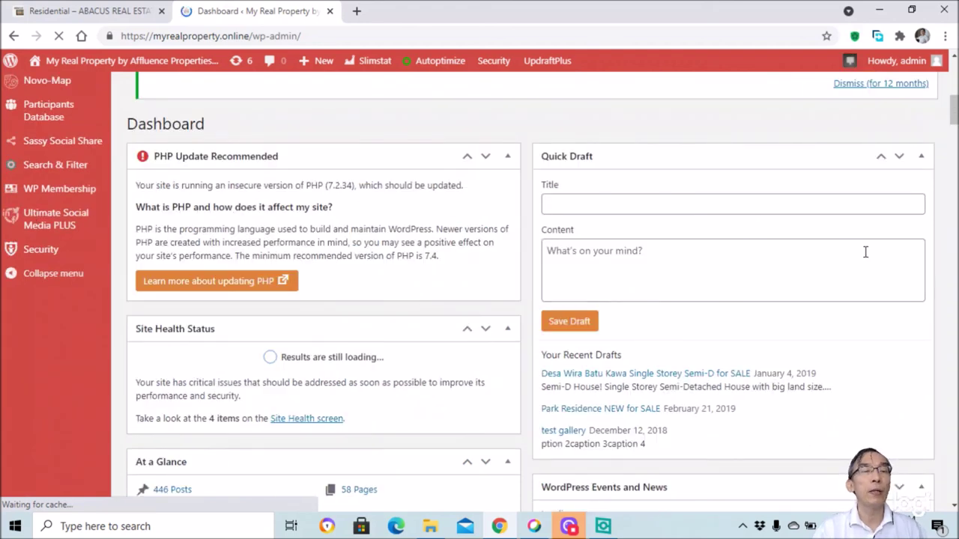
pyautogui.scroll(4, 954, 120)
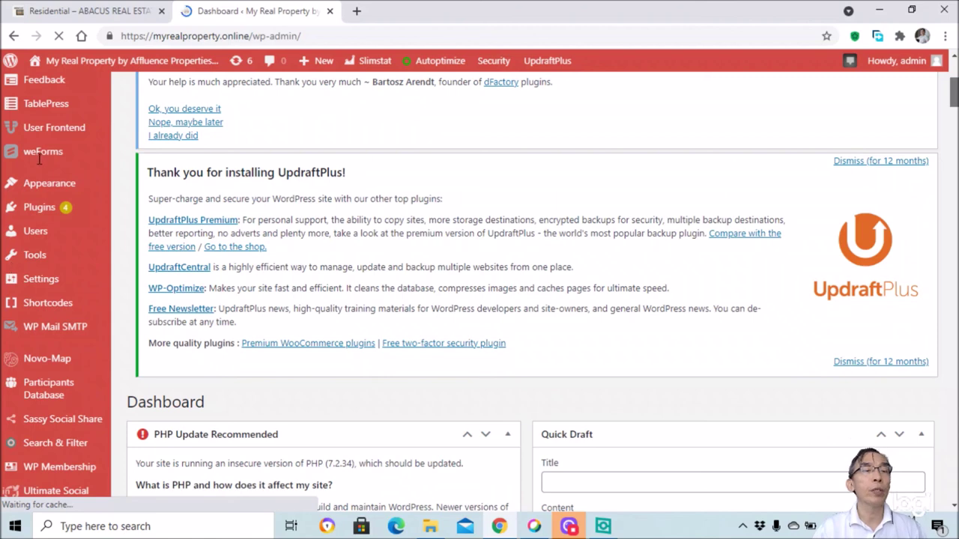
pyautogui.scroll(1, 24, 131)
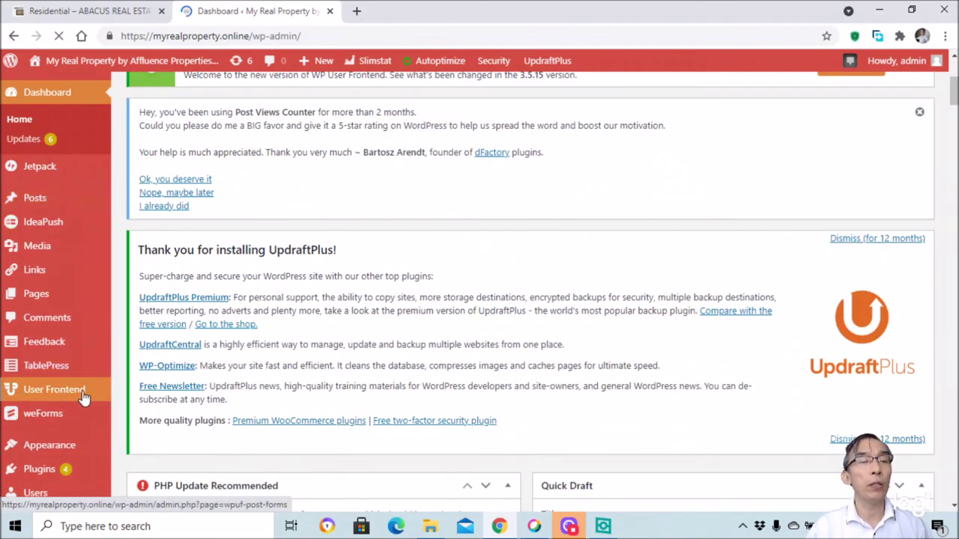
pyautogui.moveTo(54, 391)
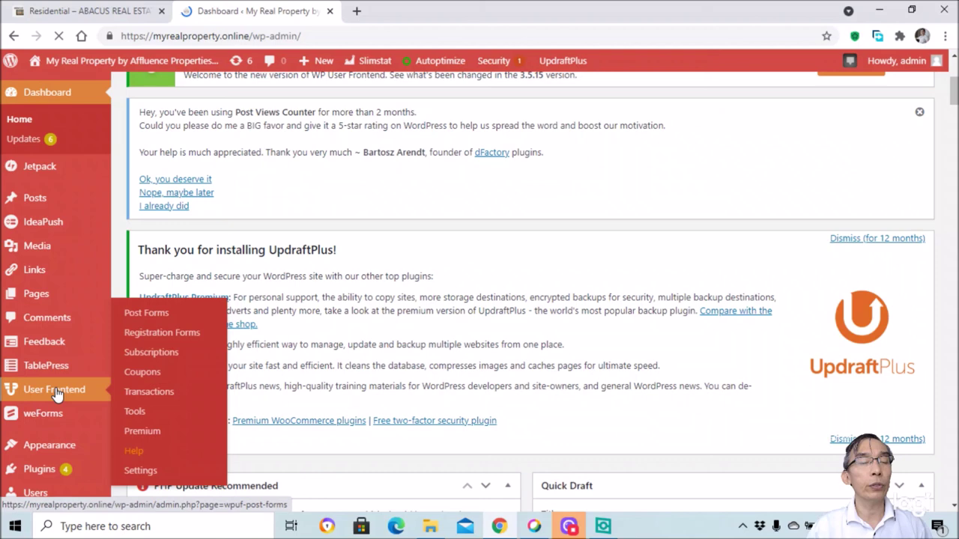
pyautogui.click(142, 317)
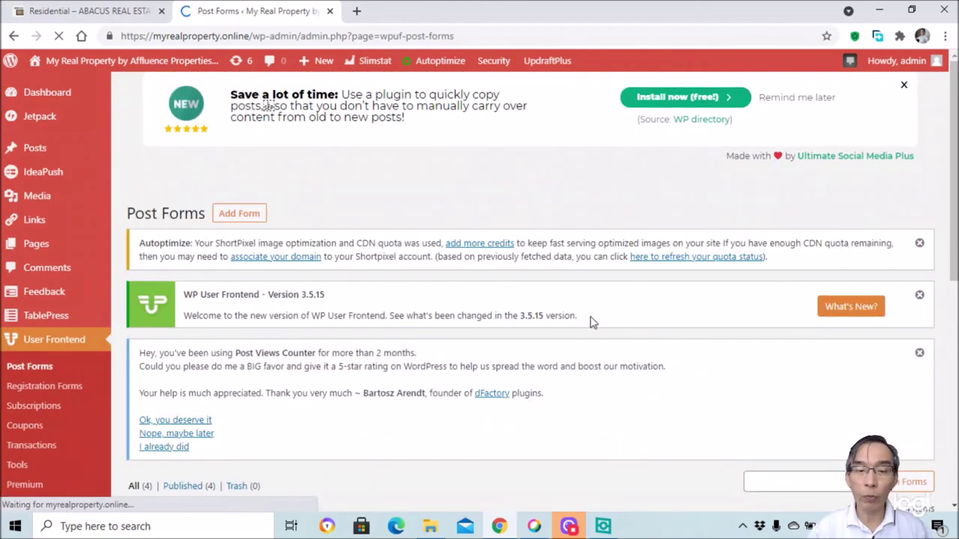
# Open the Insert Advertisement post form for editing from the list of forms
pyautogui.scroll(-4, 591, 322)
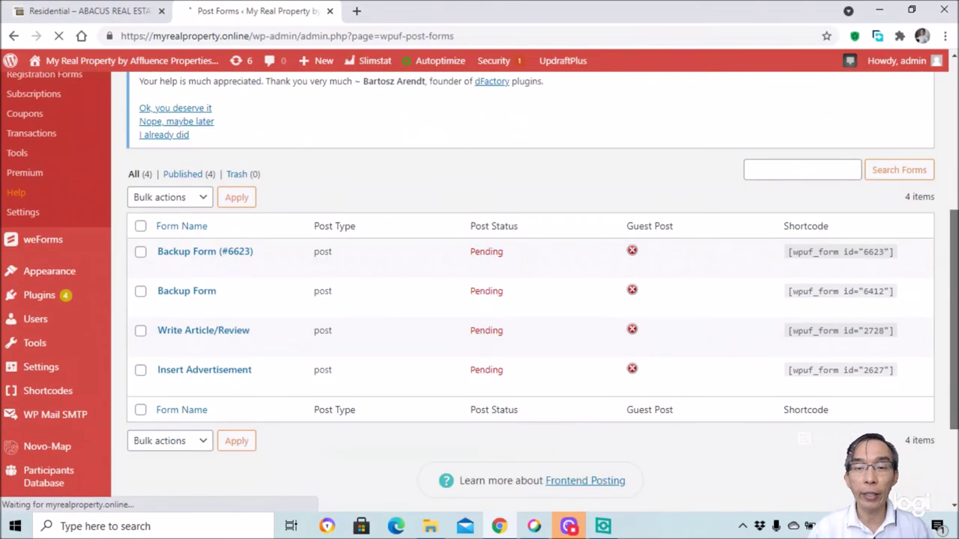
pyautogui.scroll(-1, 506, 356)
pyautogui.click(201, 313)
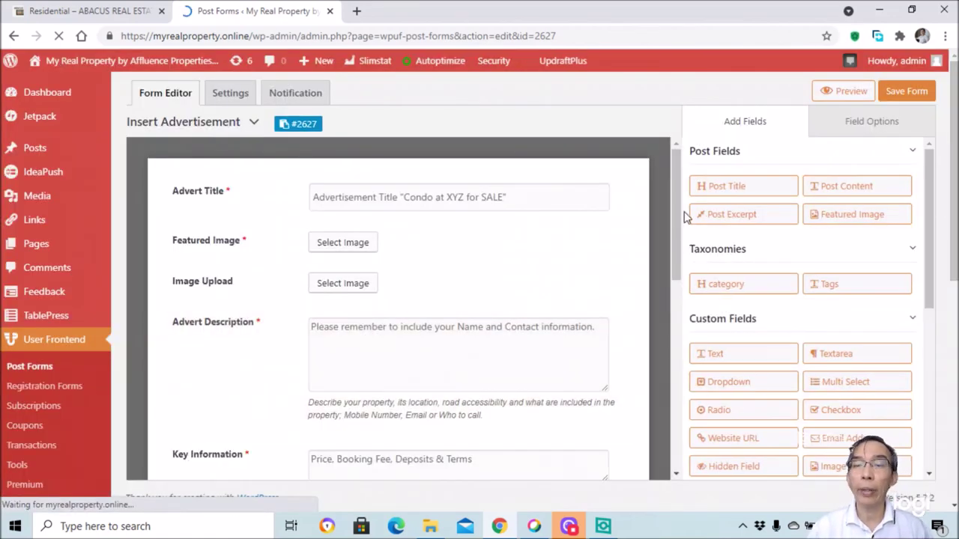
# Review the Insert Advertisement form's fields and the available Post Fields, Taxonomies, Custom Fields and Others field types
pyautogui.moveTo(677, 188); pyautogui.dragTo(683, 330)
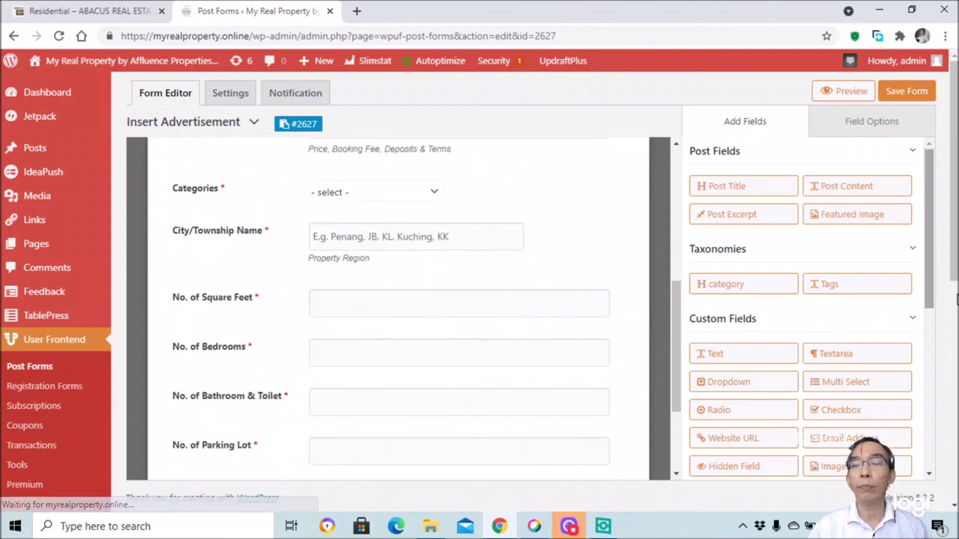
pyautogui.moveTo(933, 184); pyautogui.dragTo(931, 303)
pyautogui.scroll(-3, 931, 303)
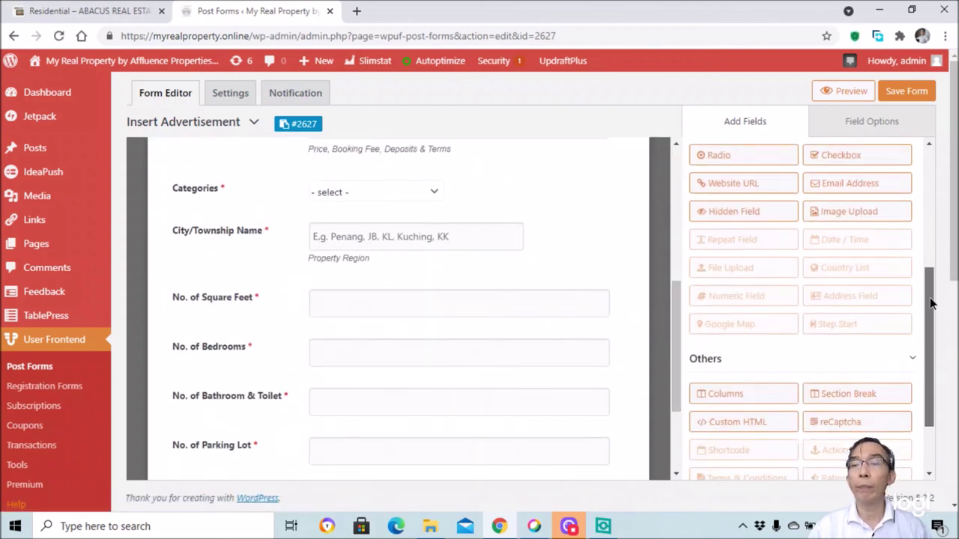
pyautogui.scroll(1, 932, 329)
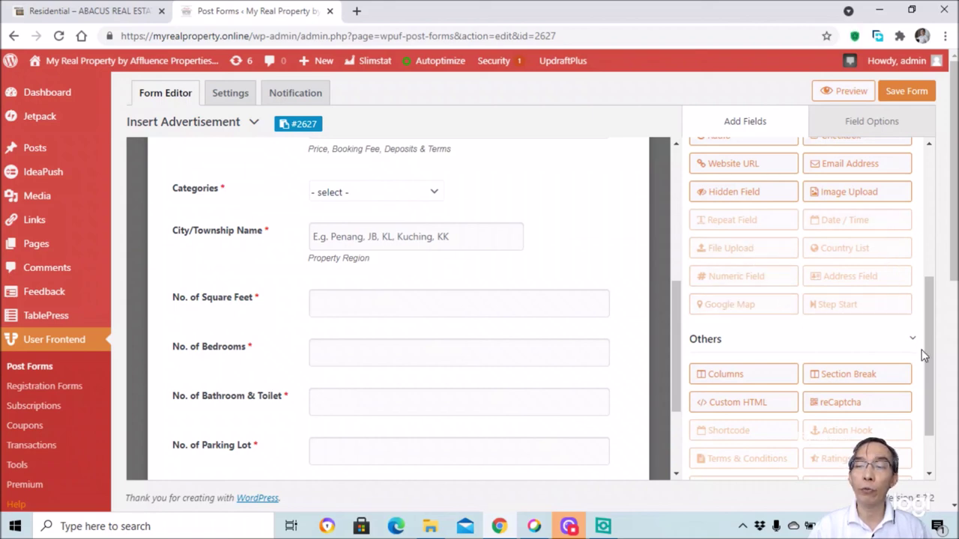
pyautogui.moveTo(927, 368); pyautogui.dragTo(935, 241)
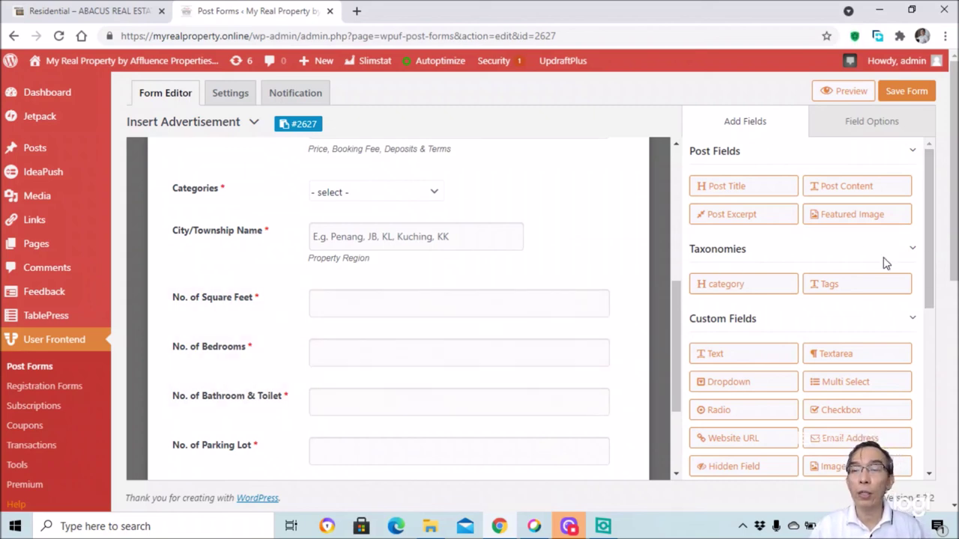
pyautogui.moveTo(677, 308); pyautogui.dragTo(672, 185)
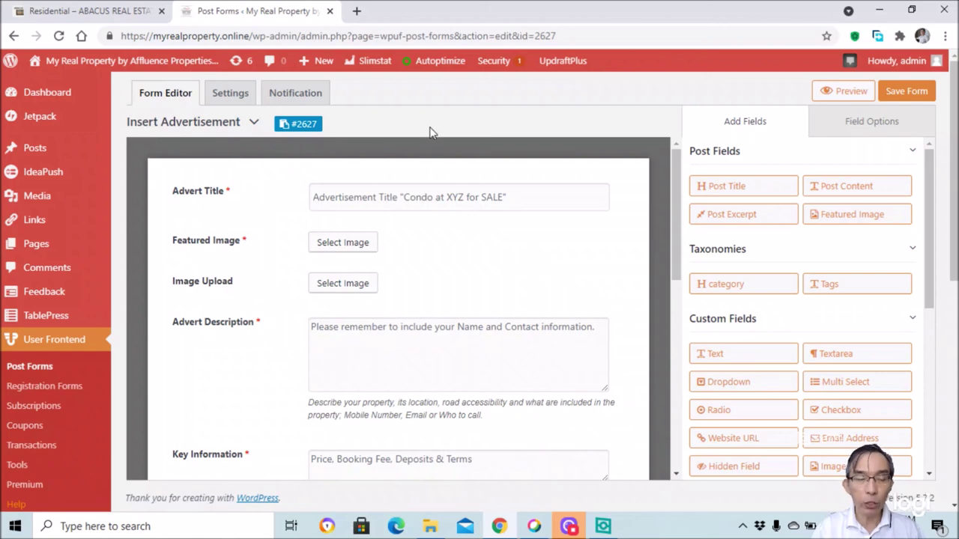
# Visit the public My Real Property site from the admin dashboard and skim the article and listing posts on its homepage
pyautogui.moveTo(100, 69)
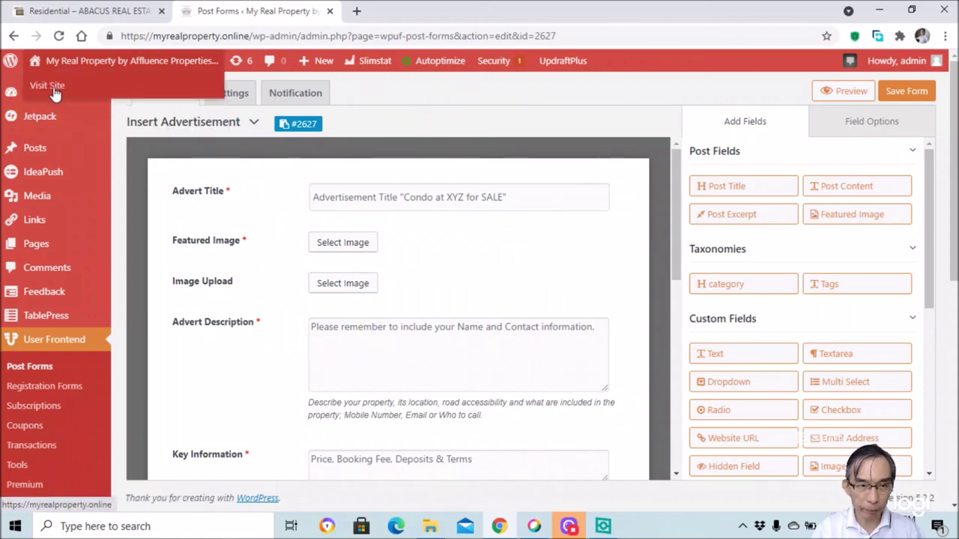
pyautogui.click(48, 90)
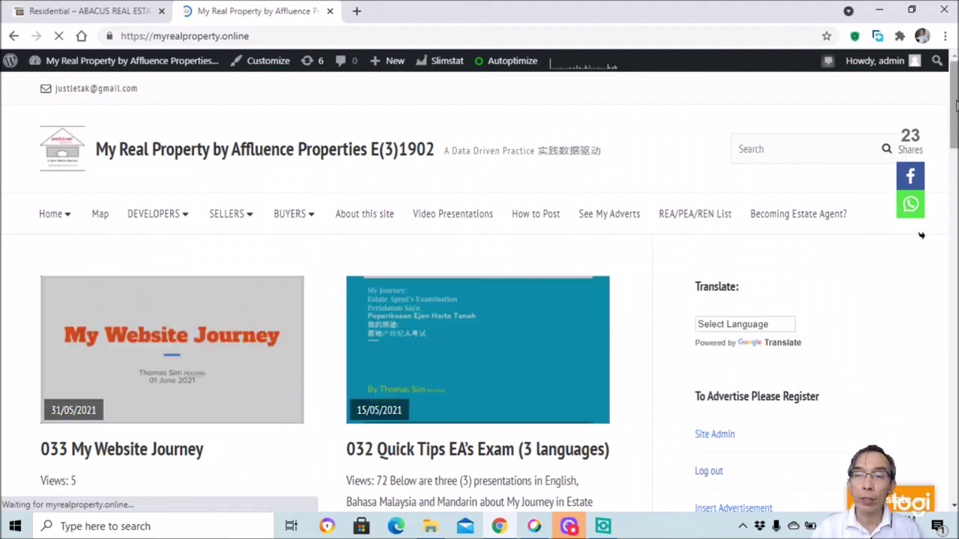
pyautogui.scroll(-10, 921, 235)
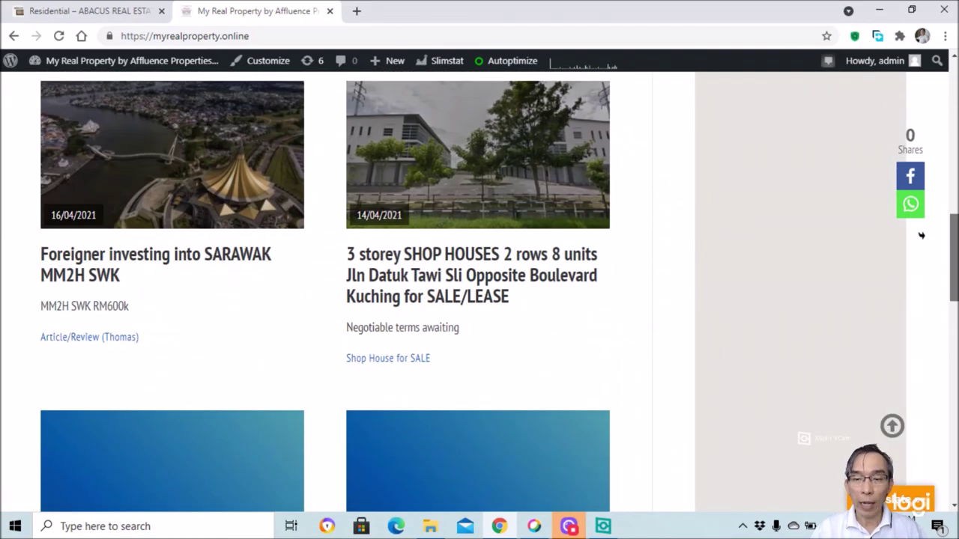
pyautogui.scroll(-2, 921, 236)
pyautogui.scroll(-1, 855, 412)
pyautogui.scroll(4, 855, 413)
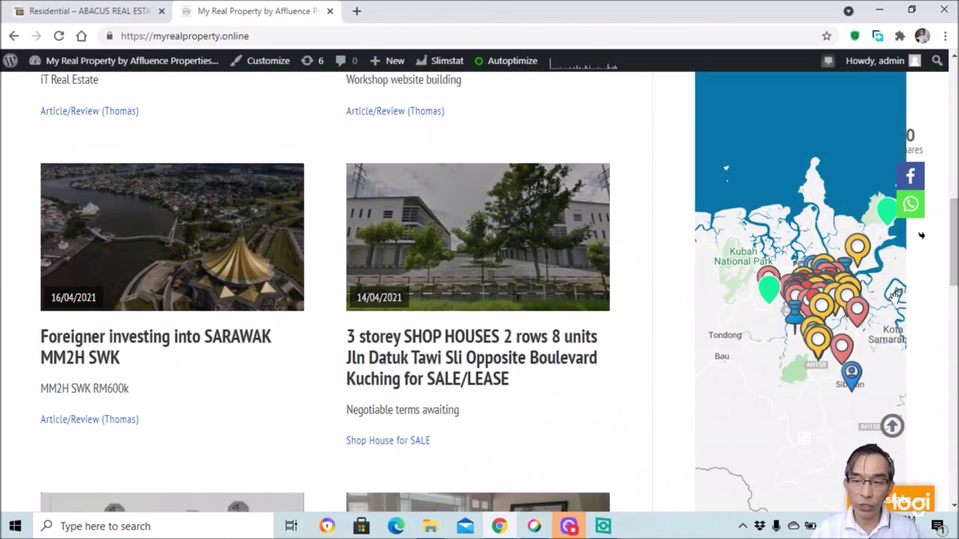
pyautogui.moveTo(953, 263); pyautogui.dragTo(955, 217)
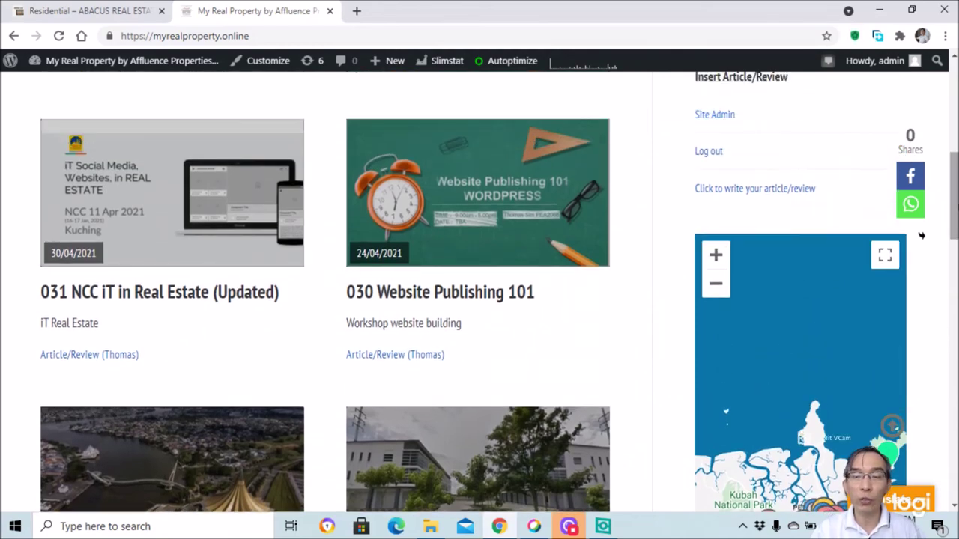
pyautogui.scroll(5, 921, 235)
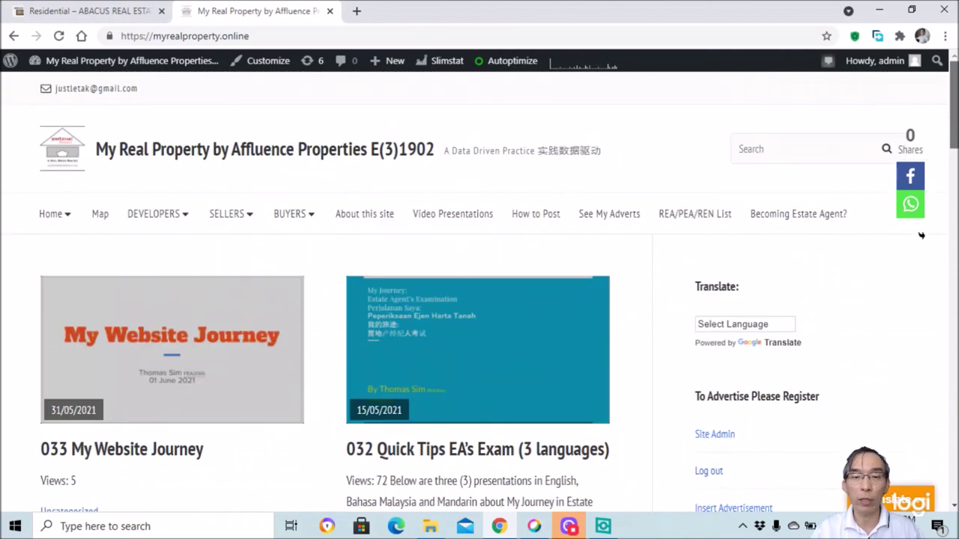
# Examine the homepage's older posts along with the sidebar's property map, Categories, Recent Posts and Disclaimer sections
pyautogui.scroll(-8, 921, 235)
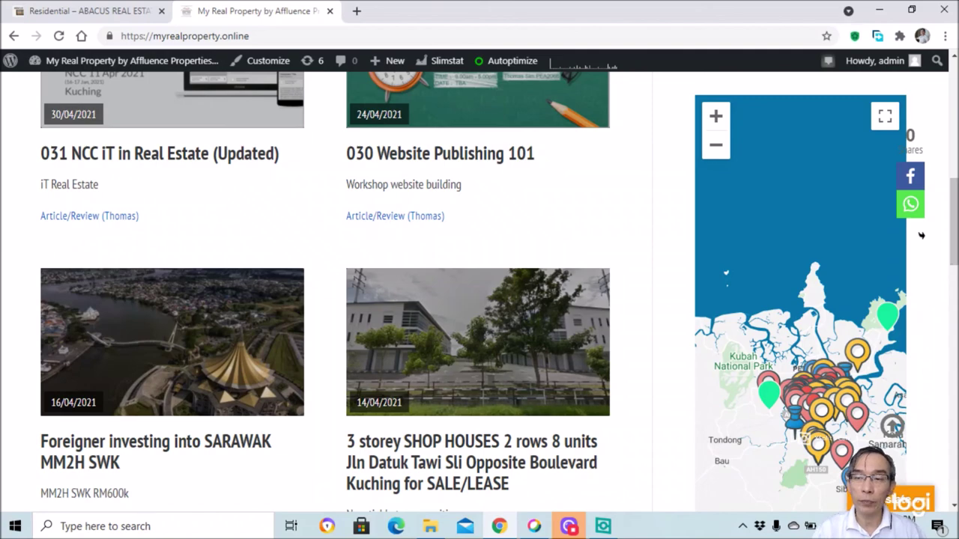
pyautogui.scroll(-6, 921, 236)
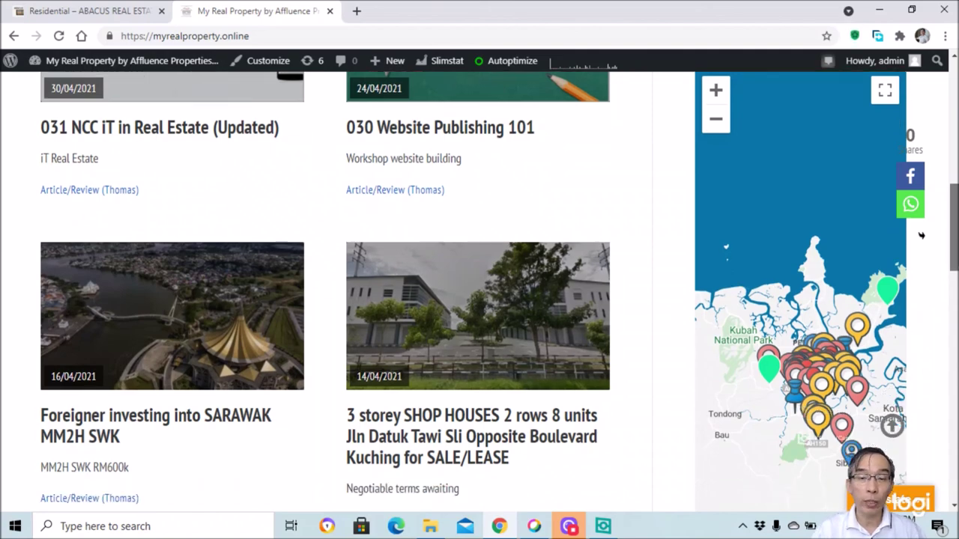
pyautogui.scroll(-6, 921, 235)
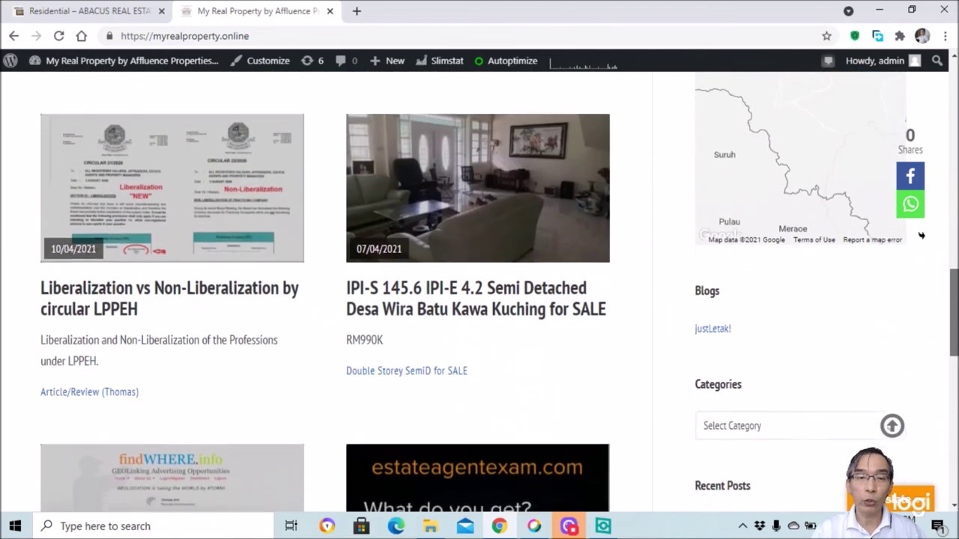
pyautogui.scroll(-2, 921, 236)
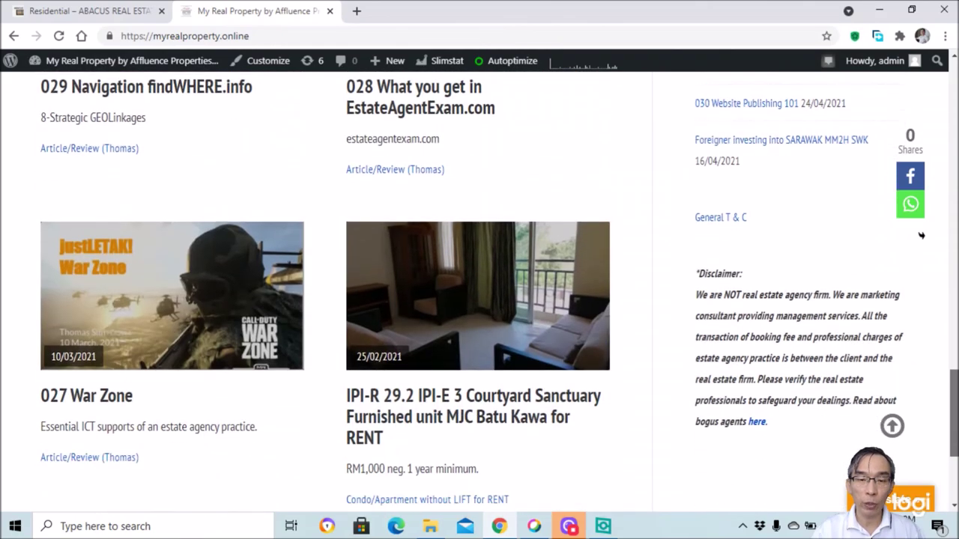
pyautogui.scroll(1, 922, 235)
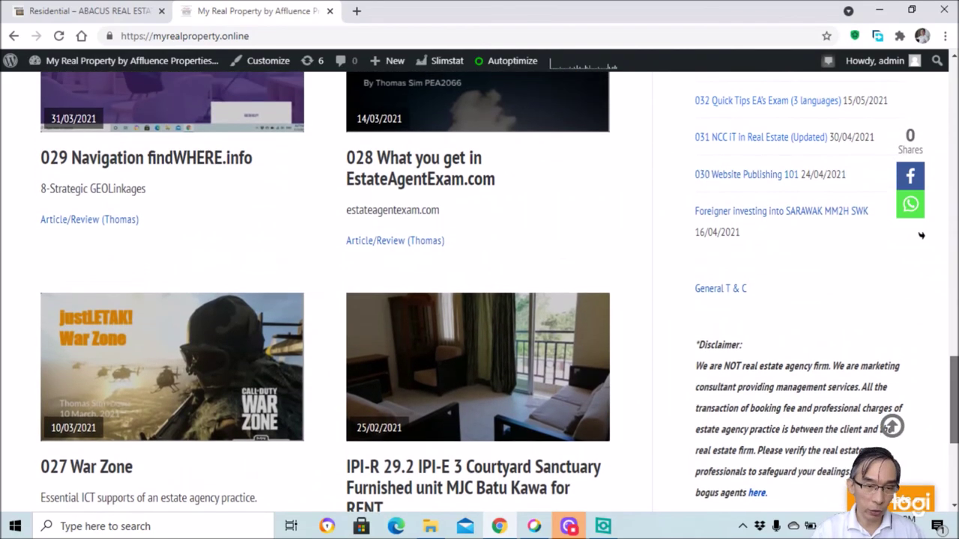
pyautogui.scroll(4, 921, 235)
pyautogui.moveTo(949, 359); pyautogui.dragTo(955, 186)
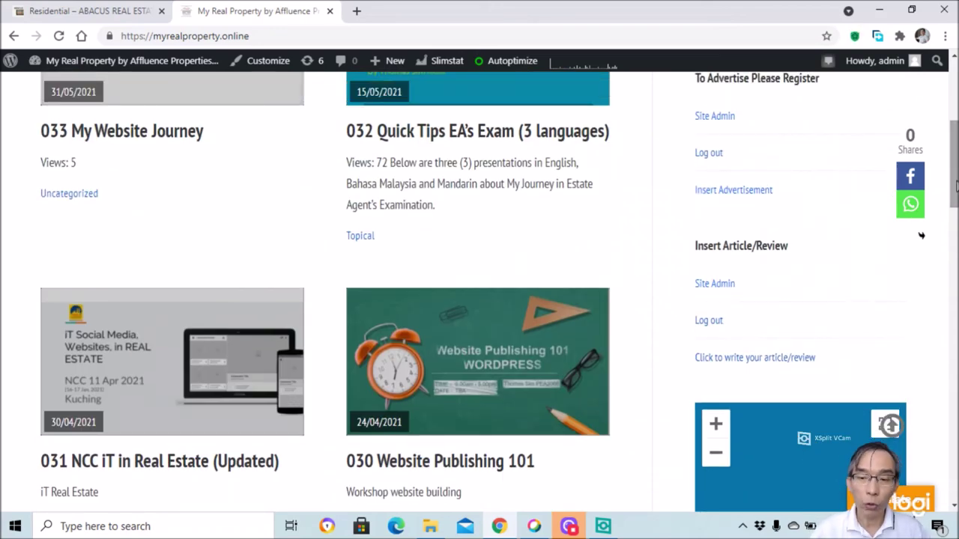
pyautogui.moveTo(956, 186); pyautogui.dragTo(955, 137)
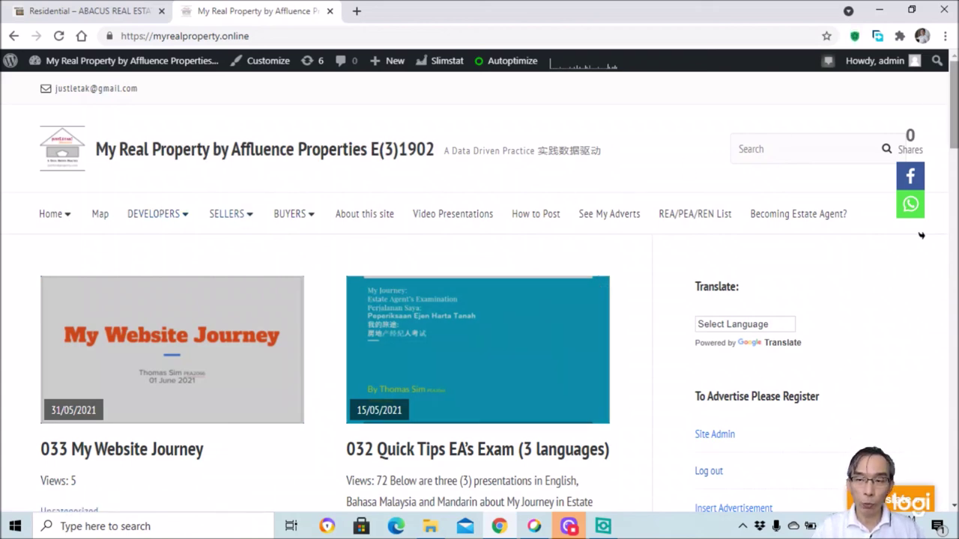
# Look over the homepage's newest posts and the sidebar's To Advertise Please Register and Insert Article/Review links
pyautogui.scroll(-1, 565, 286)
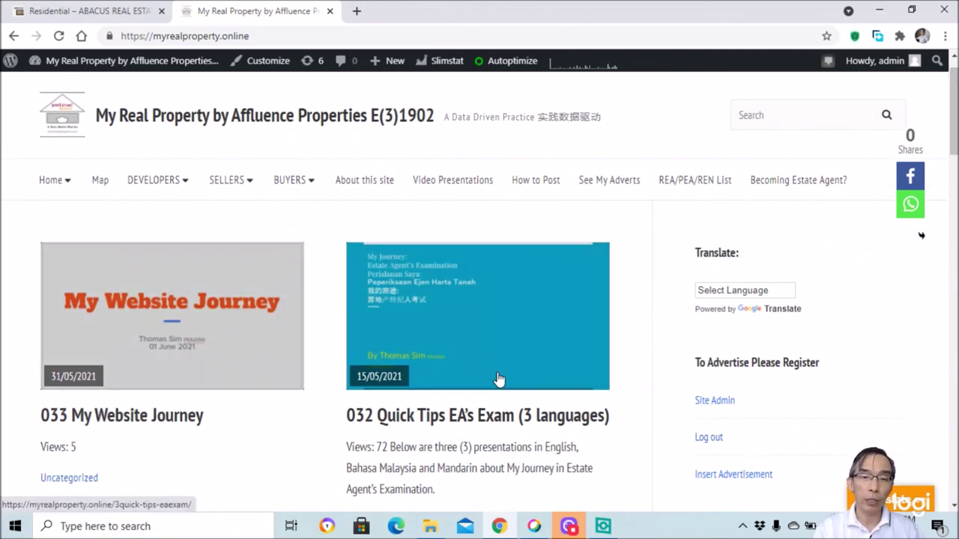
pyautogui.scroll(-7, 659, 360)
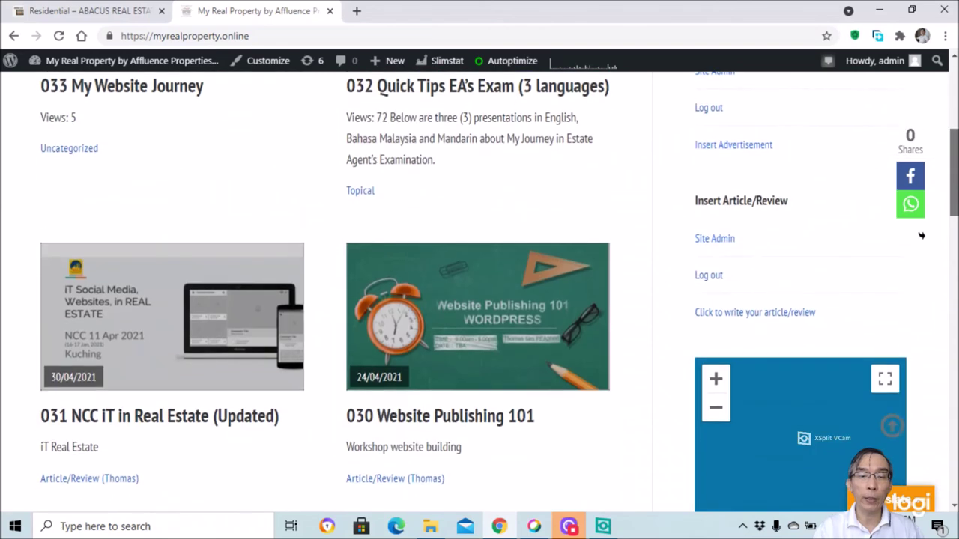
pyautogui.scroll(3, 921, 235)
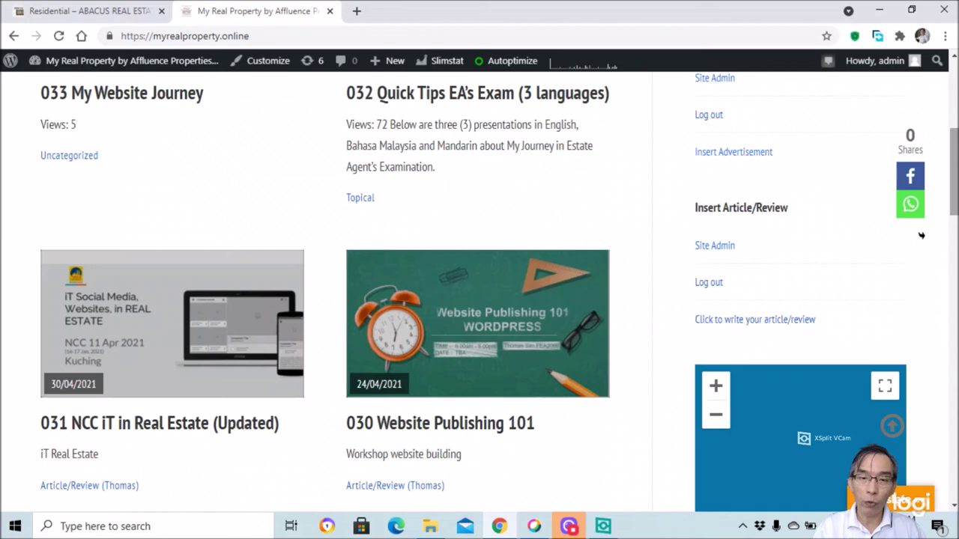
pyautogui.moveTo(954, 191); pyautogui.dragTo(954, 222)
pyautogui.scroll(4, 497, 258)
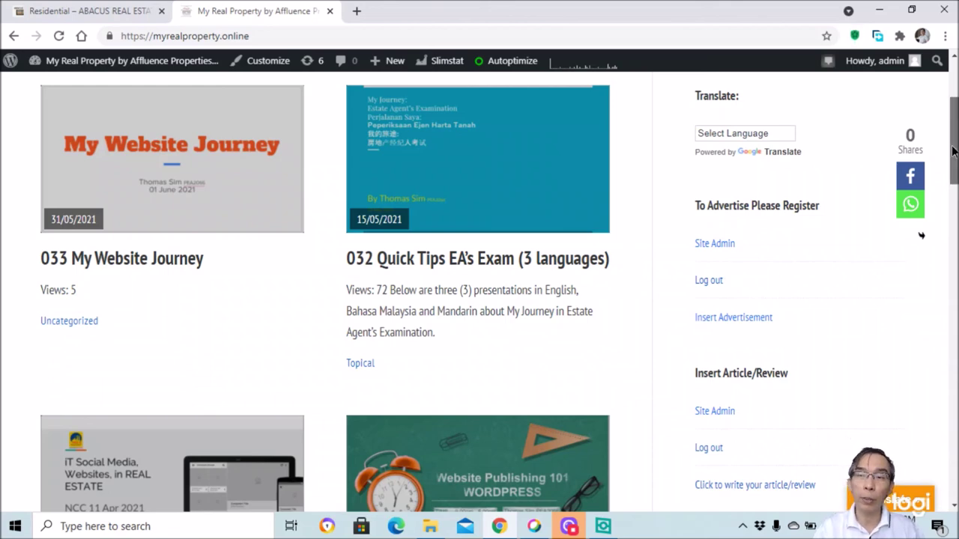
pyautogui.moveTo(952, 150); pyautogui.dragTo(953, 112)
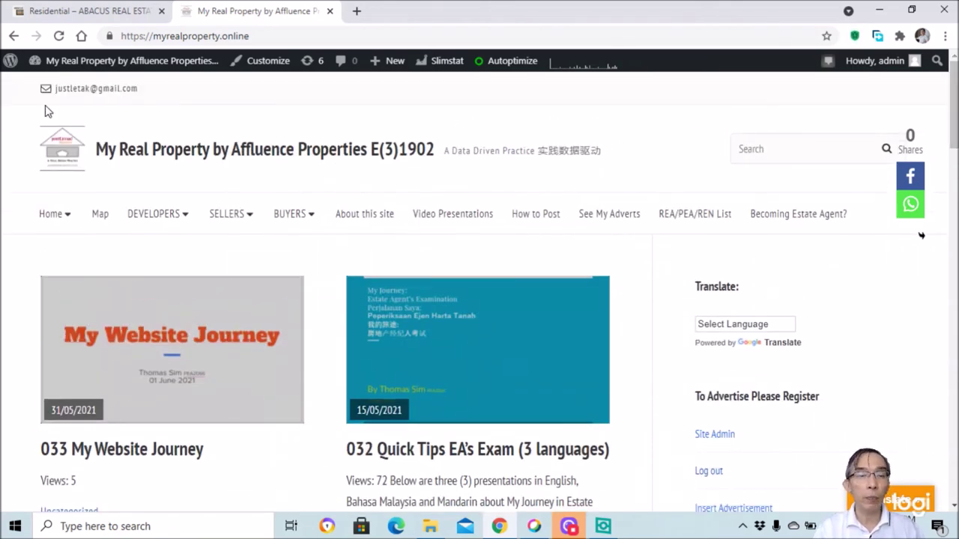